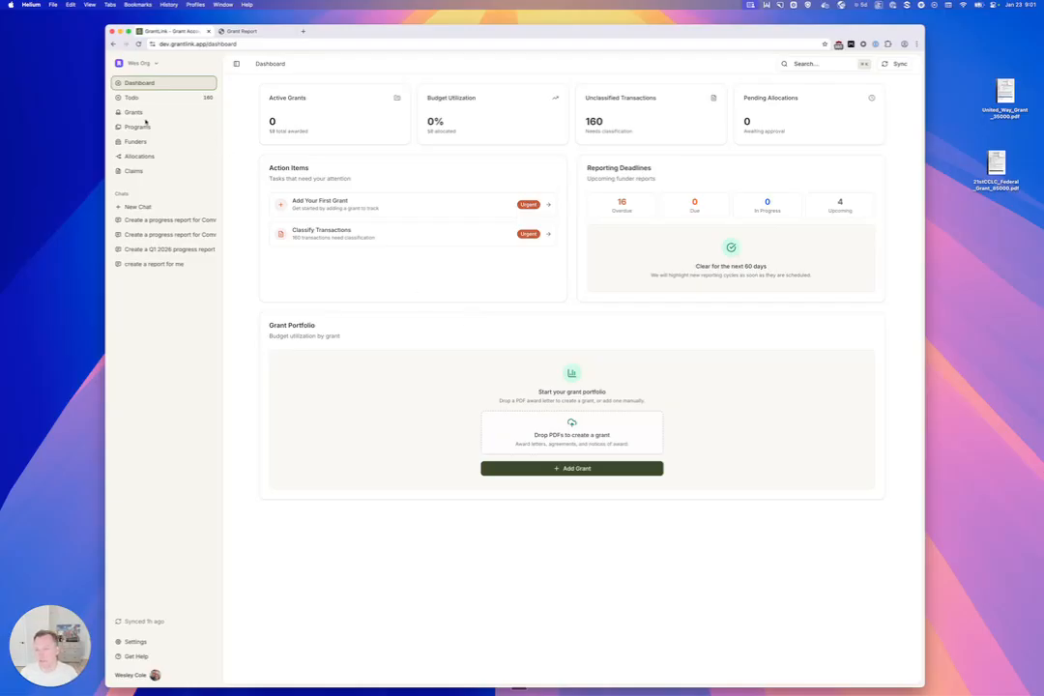
Create a new grant from the United_Way_Grant_35000.pdf award letter on the desktop.
{"action": "left_click", "coordinate": [146, 117]}
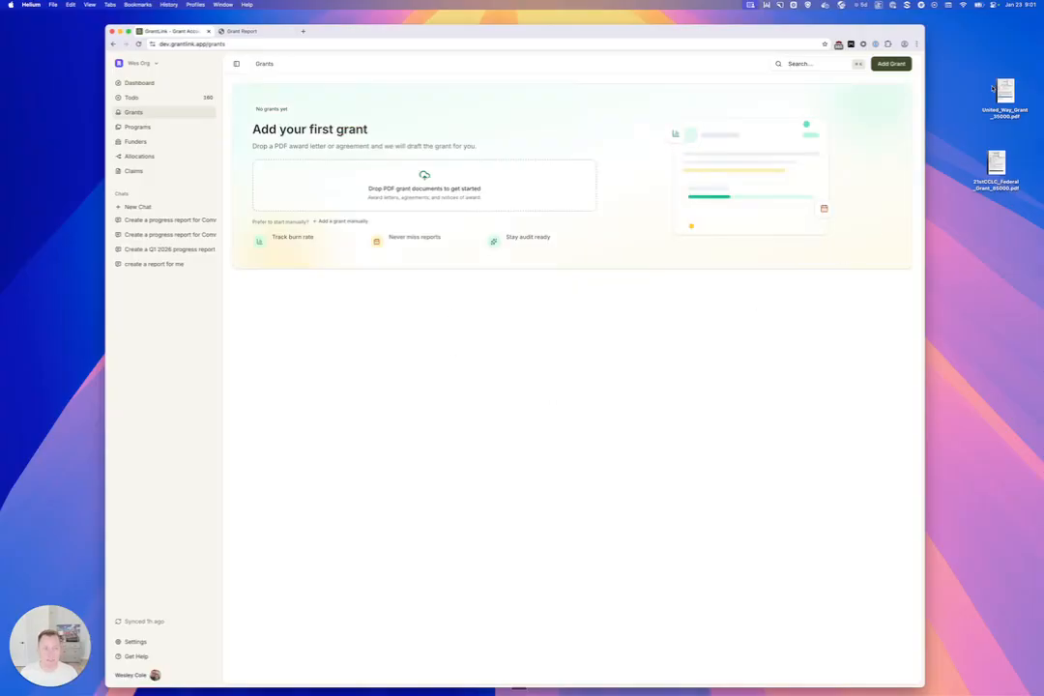
{"action": "left_click_drag", "start_coordinate": [1006, 94], "coordinate": [389, 182]}
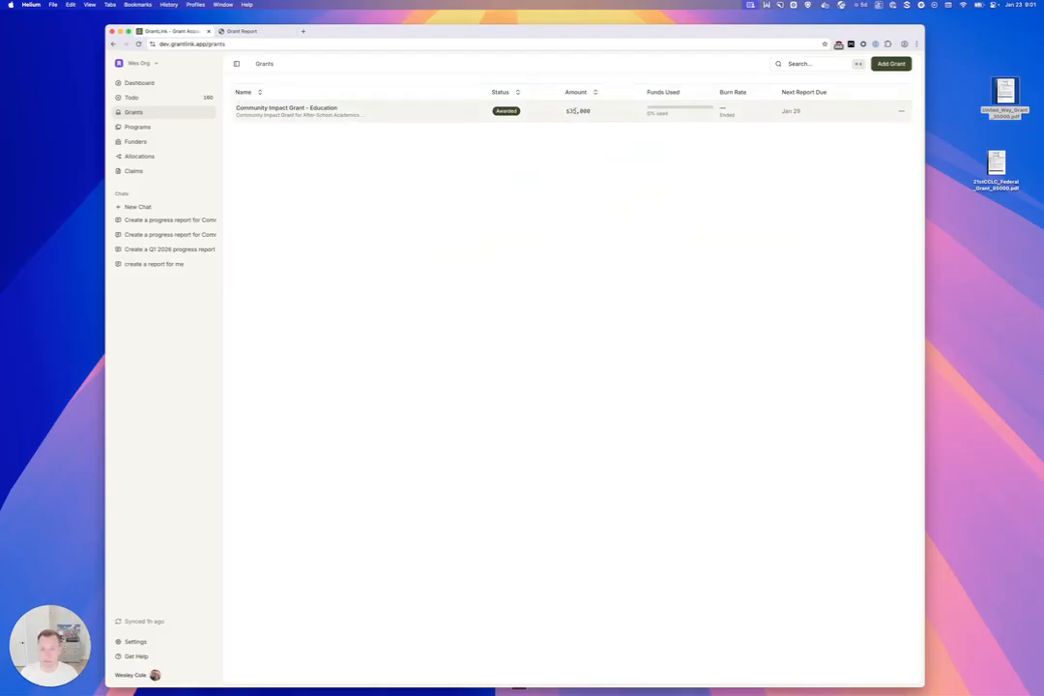
{"action": "left_click_drag", "start_coordinate": [566, 111], "coordinate": [587, 108]}
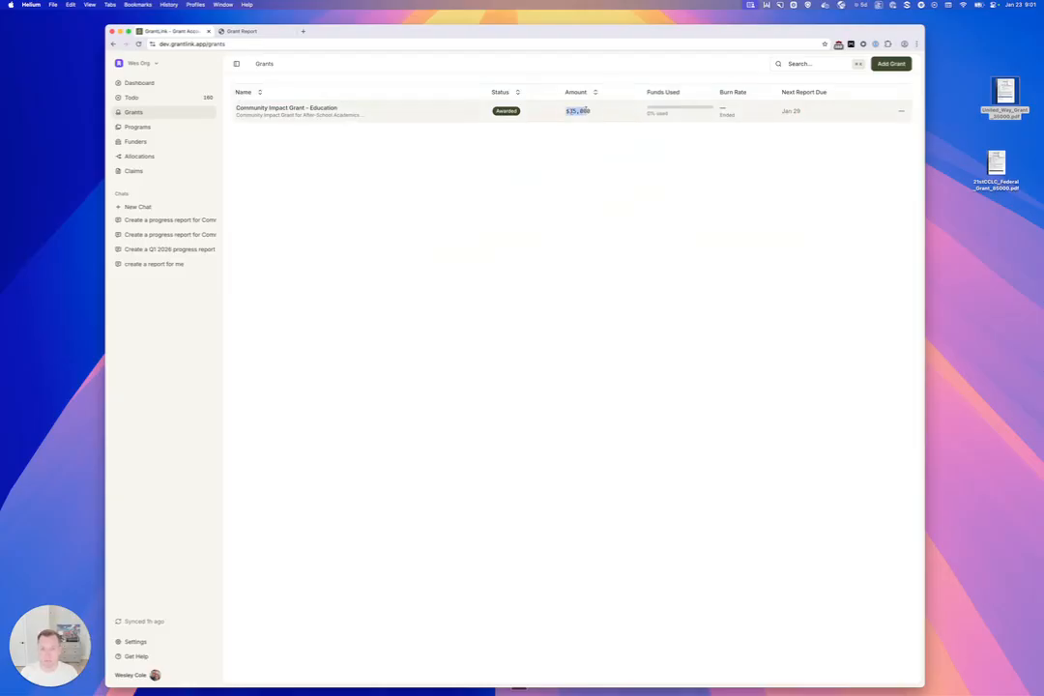
Set the period start of the Community Impact Grant - Education to 1/1/2026 in its details.
{"action": "left_click", "coordinate": [277, 112]}
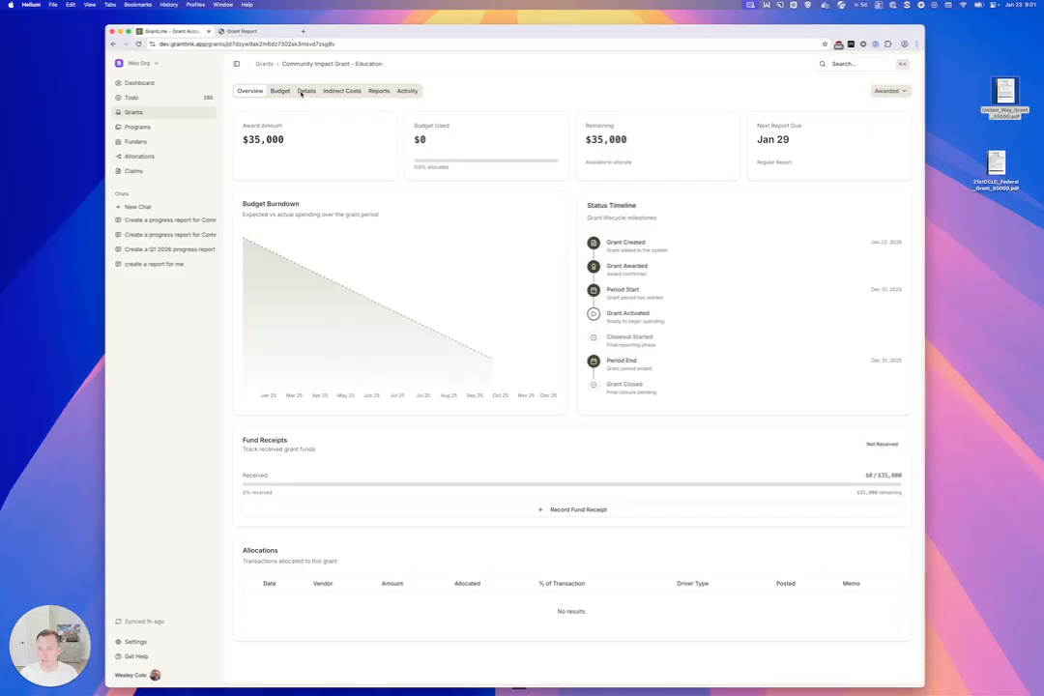
{"action": "left_click", "coordinate": [306, 90]}
{"action": "scroll", "coordinate": [378, 393], "scroll_direction": "down", "scroll_amount": 4}
{"action": "left_click", "coordinate": [378, 387]}
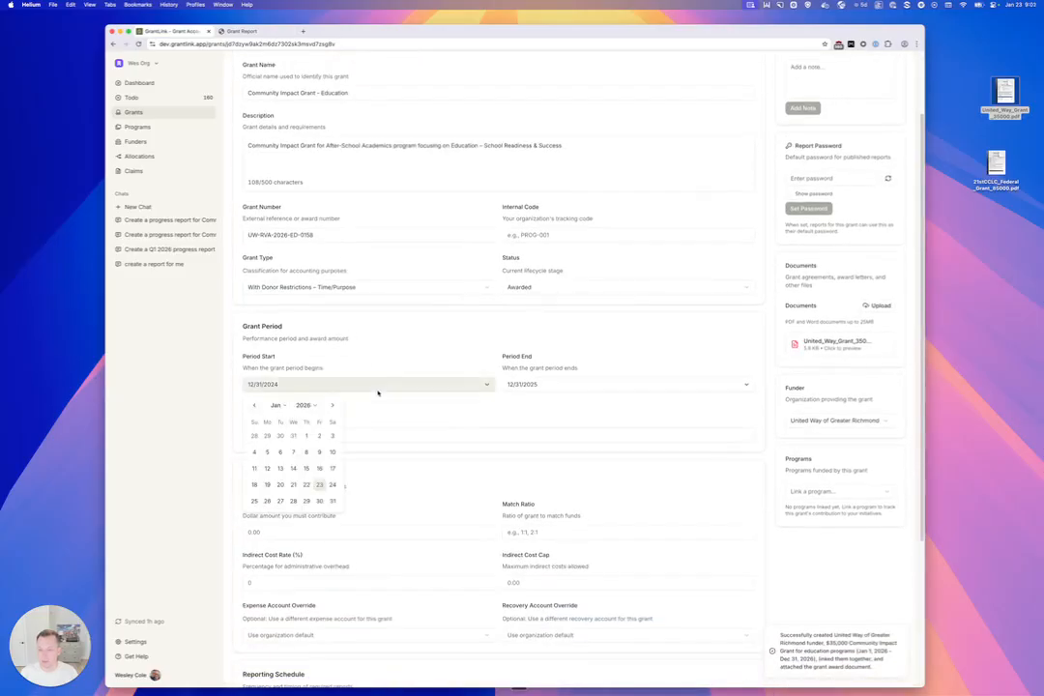
{"action": "left_click", "coordinate": [306, 437]}
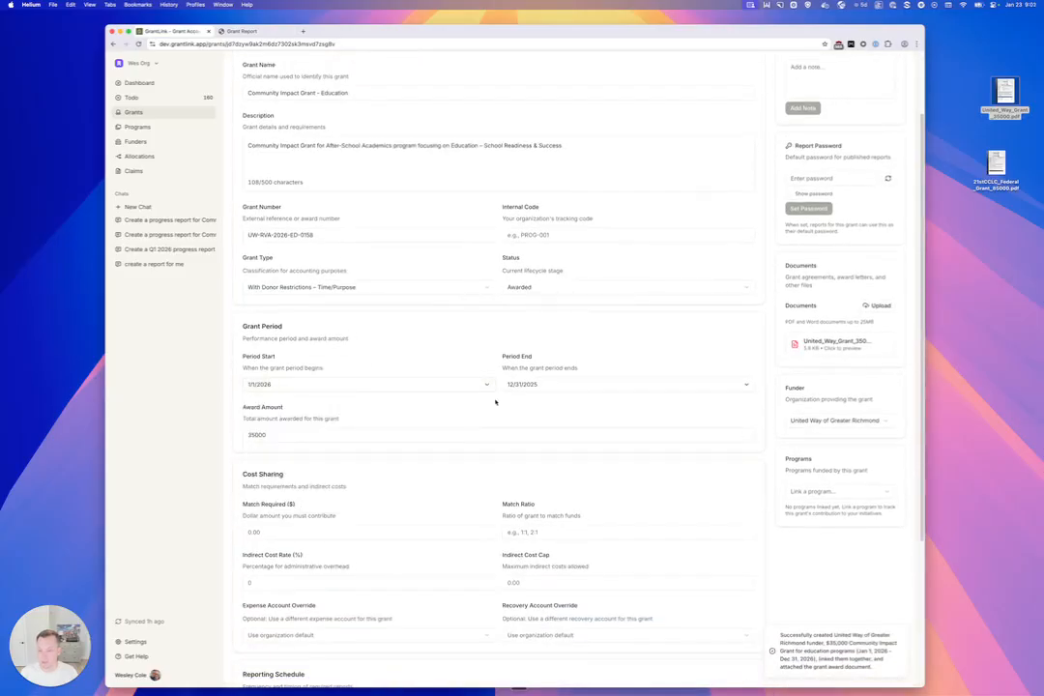
Set the grant's period end to 12/31/2026.
{"action": "left_click", "coordinate": [630, 387]}
{"action": "left_click", "coordinate": [536, 405]}
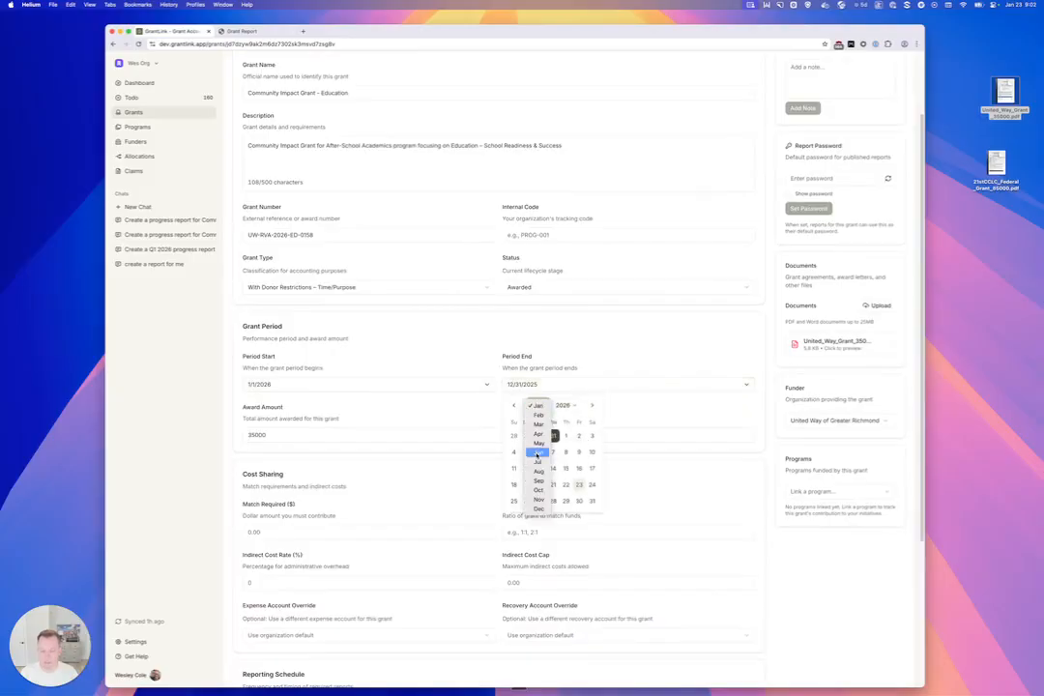
{"action": "left_click", "coordinate": [537, 503]}
{"action": "left_click", "coordinate": [566, 501]}
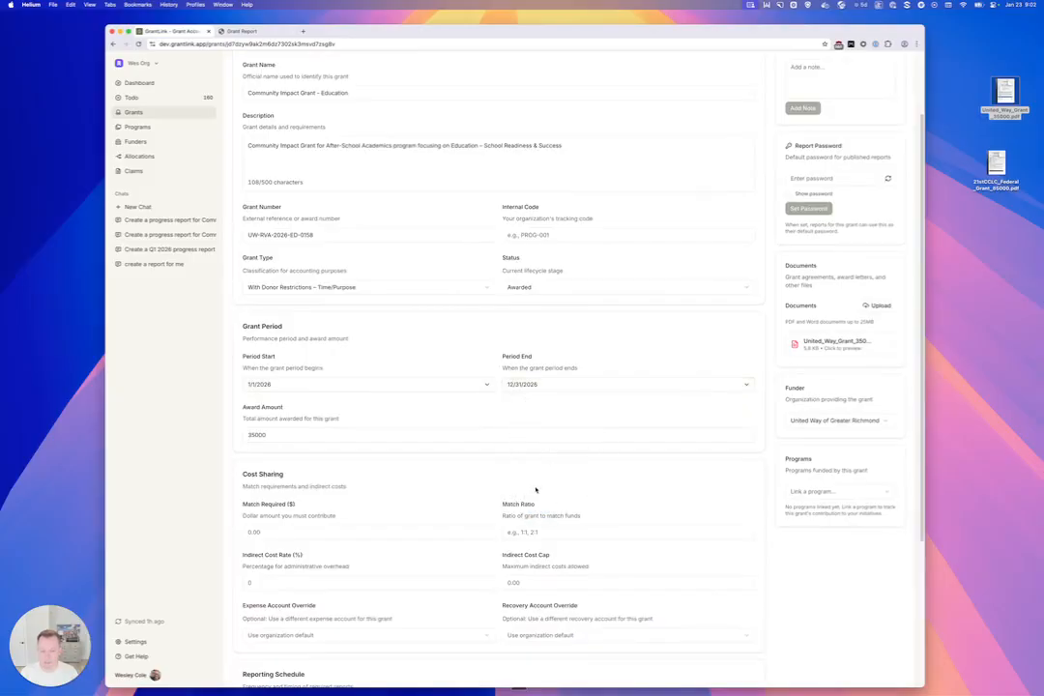
Set the grant's reporting cadence to Monthly and save the changes to its details.
{"action": "scroll", "coordinate": [411, 433], "scroll_direction": "down", "scroll_amount": 3}
{"action": "scroll", "coordinate": [268, 338], "scroll_direction": "down", "scroll_amount": 1}
{"action": "left_click", "coordinate": [294, 524]}
{"action": "left_click", "coordinate": [293, 539]}
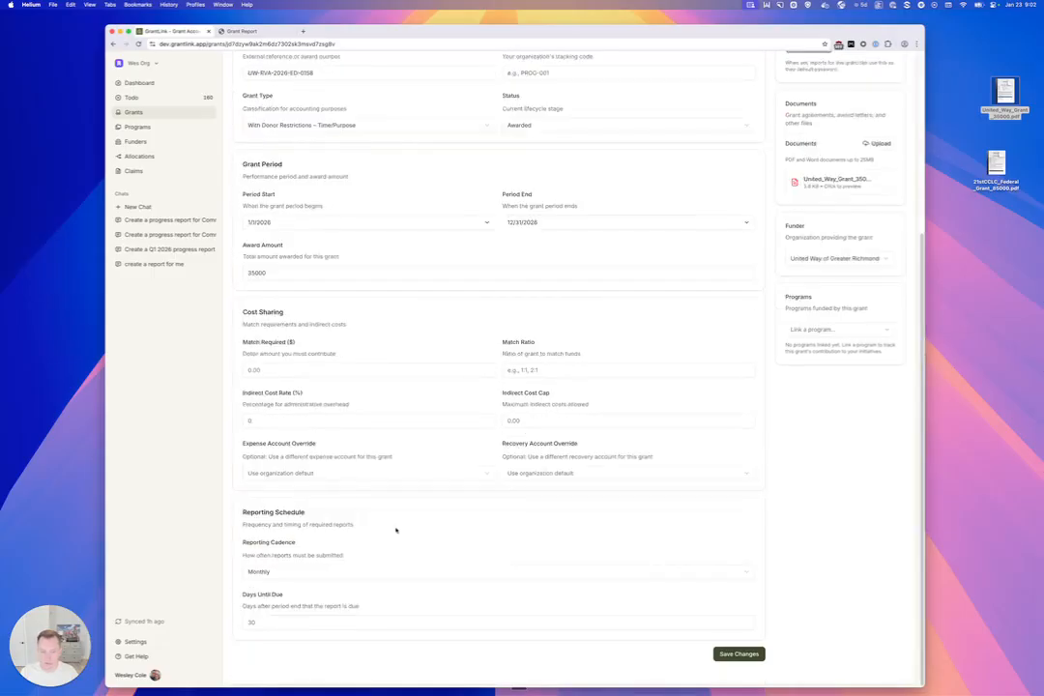
{"action": "scroll", "coordinate": [396, 532], "scroll_direction": "up", "scroll_amount": 4}
{"action": "scroll", "coordinate": [735, 541], "scroll_direction": "down", "scroll_amount": 4}
{"action": "left_click", "coordinate": [735, 655]}
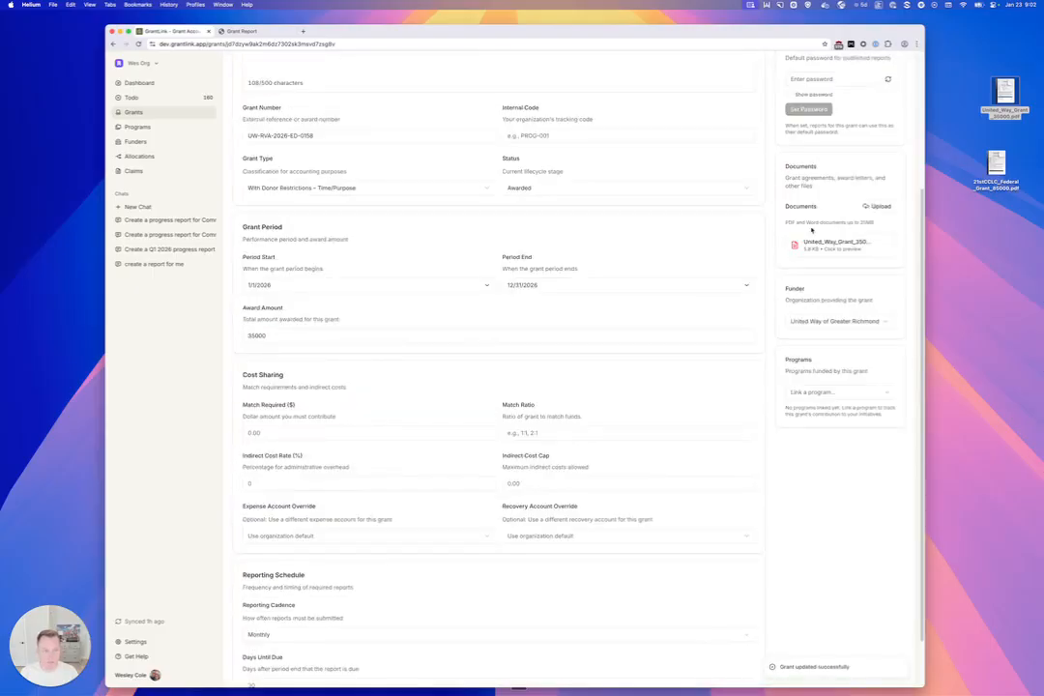
Preview the attached United Way award PDF, close it, and check the grant's funder section.
{"action": "left_click", "coordinate": [832, 243]}
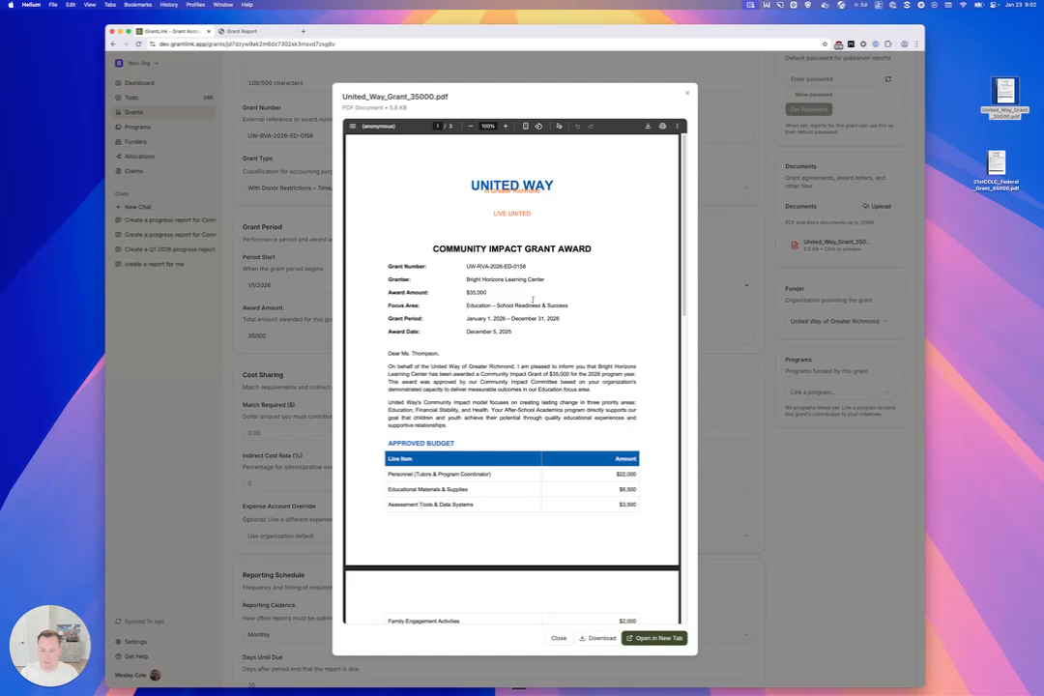
{"action": "scroll", "coordinate": [527, 296], "scroll_direction": "down", "scroll_amount": 2}
{"action": "scroll", "coordinate": [527, 296], "scroll_direction": "up", "scroll_amount": 1}
{"action": "left_click", "coordinate": [686, 97]}
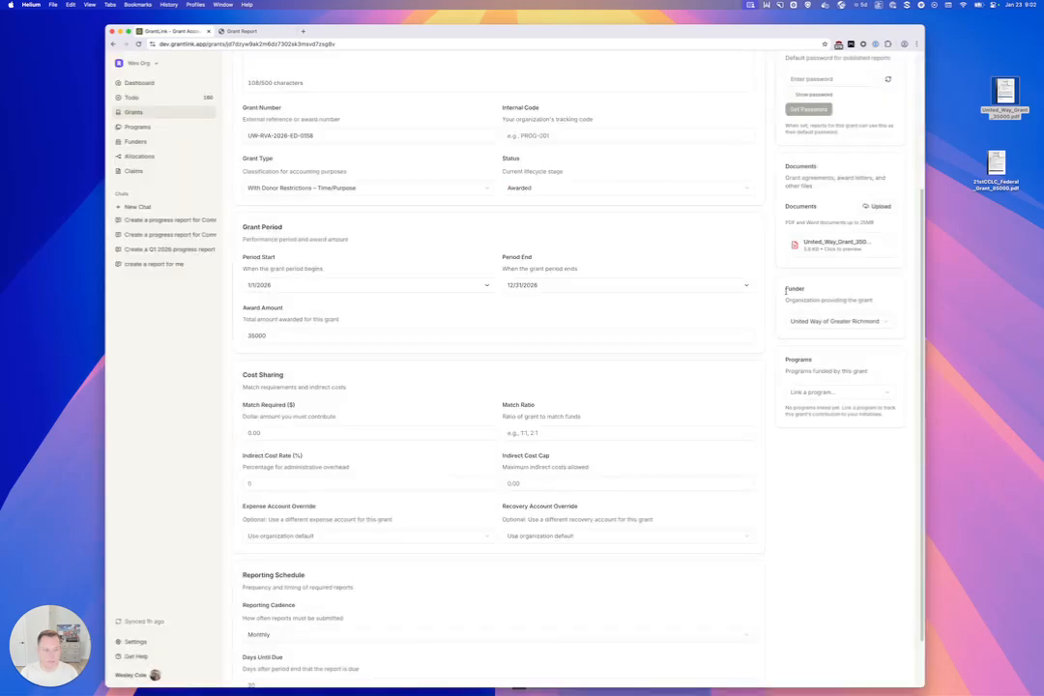
{"action": "left_click_drag", "start_coordinate": [785, 287], "coordinate": [837, 309]}
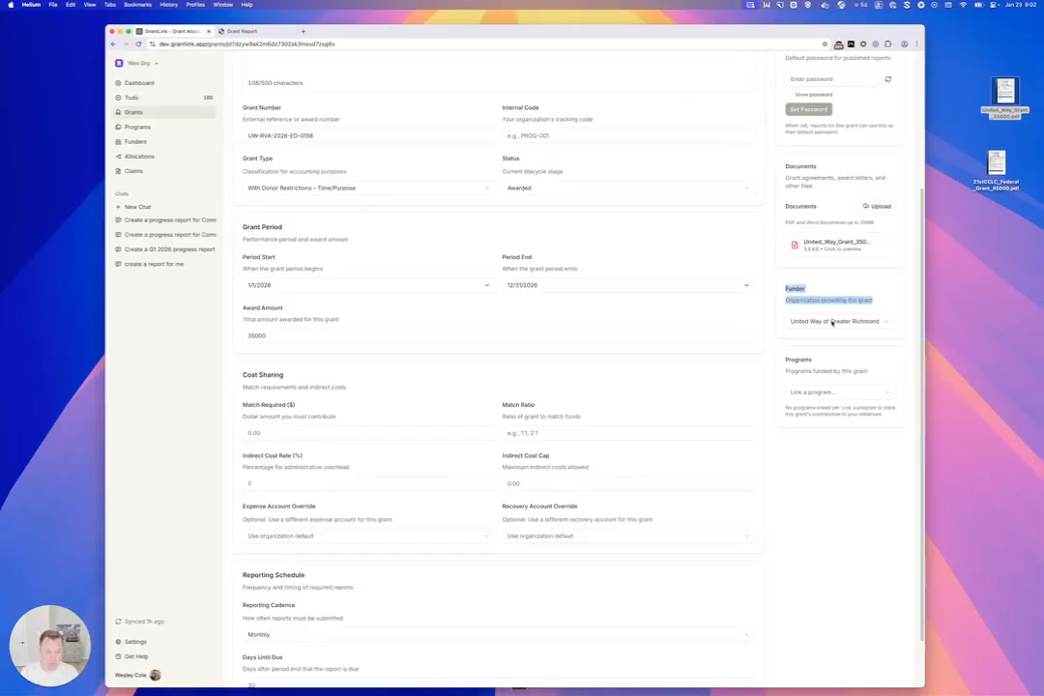
{"action": "scroll", "coordinate": [838, 393], "scroll_direction": "up", "scroll_amount": 5}
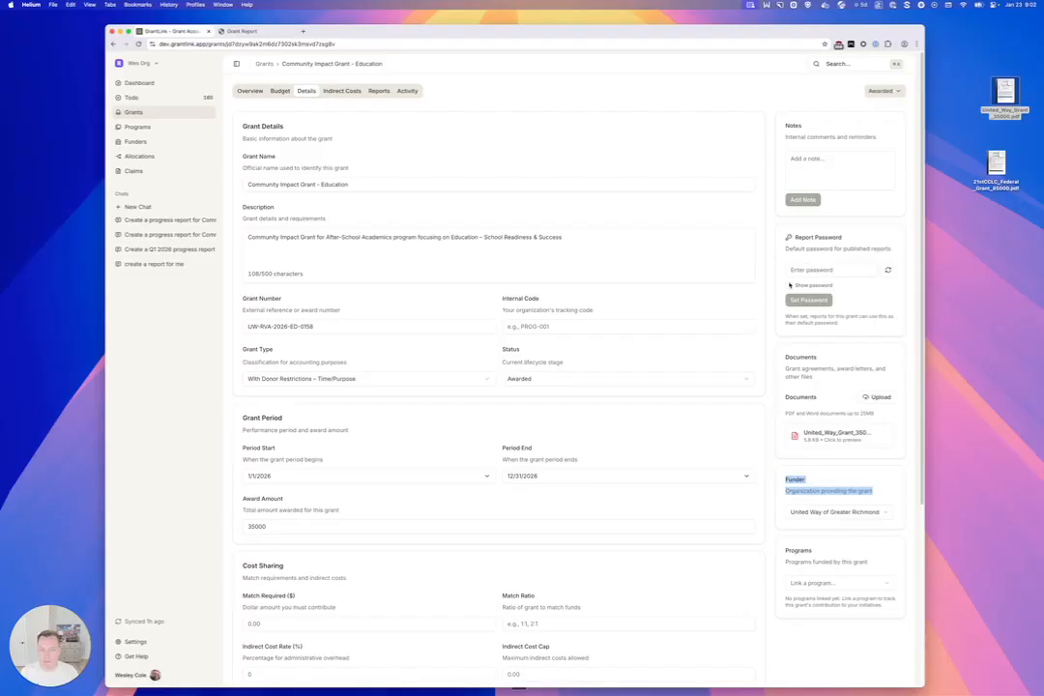
{"action": "left_click", "coordinate": [418, 107]}
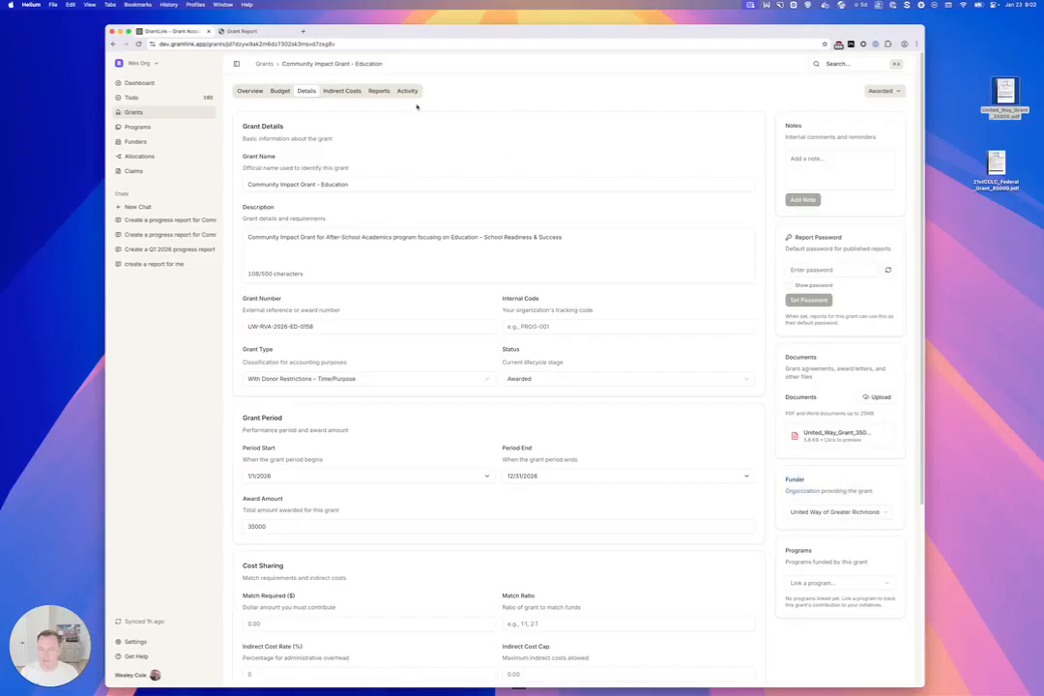
Examine the grant's budget lines, reports and activity history.
{"action": "left_click", "coordinate": [275, 93]}
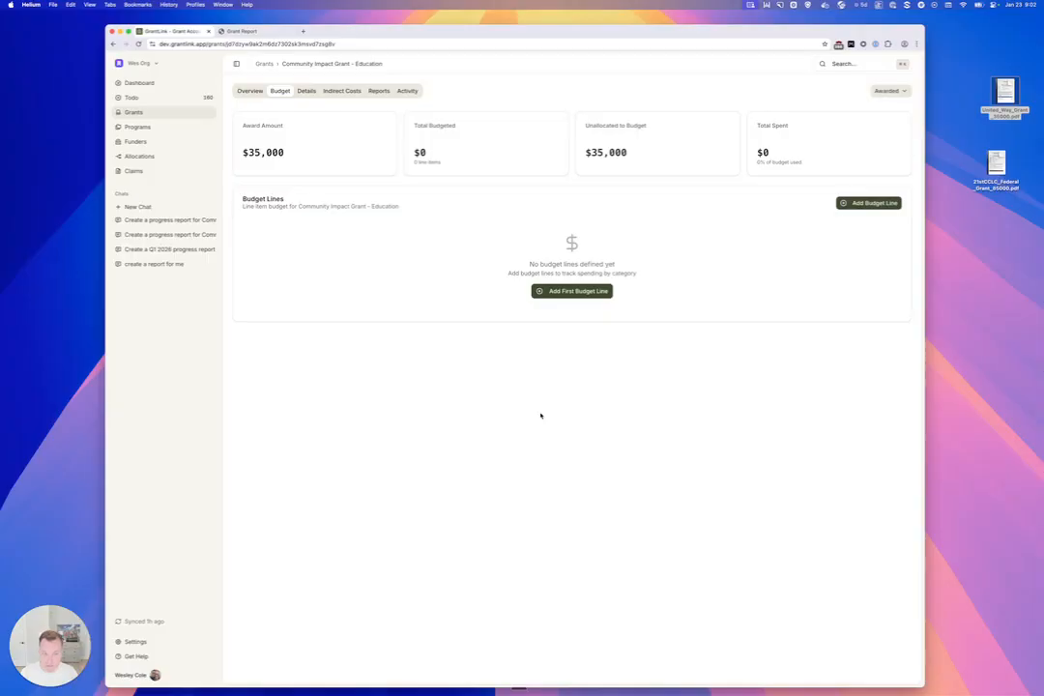
{"action": "left_click", "coordinate": [379, 91]}
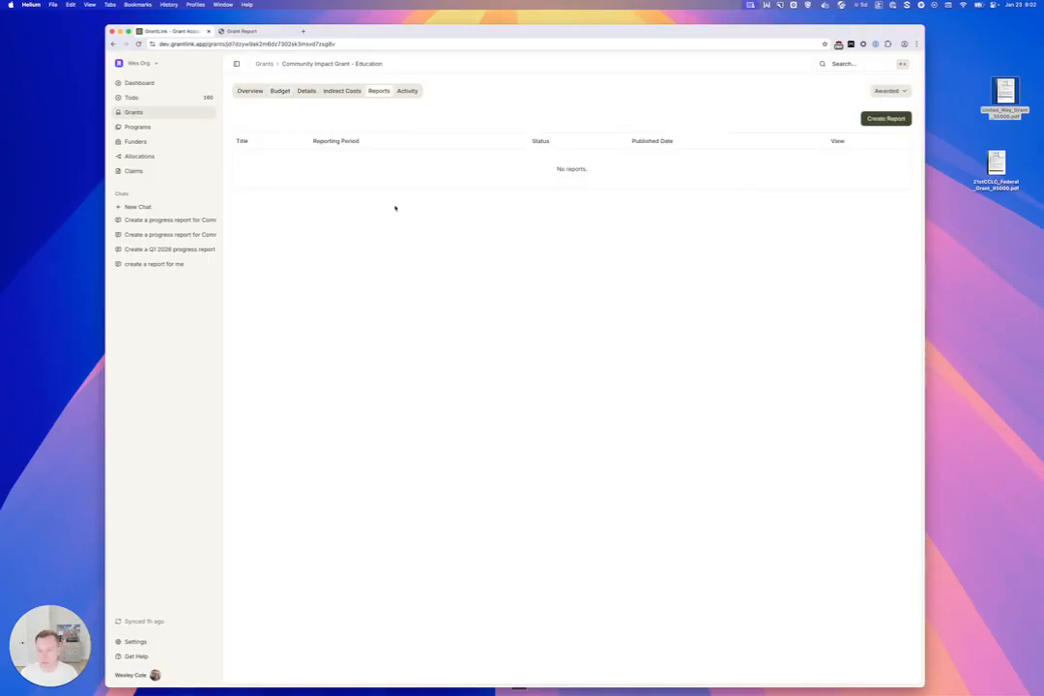
{"action": "left_click", "coordinate": [408, 91]}
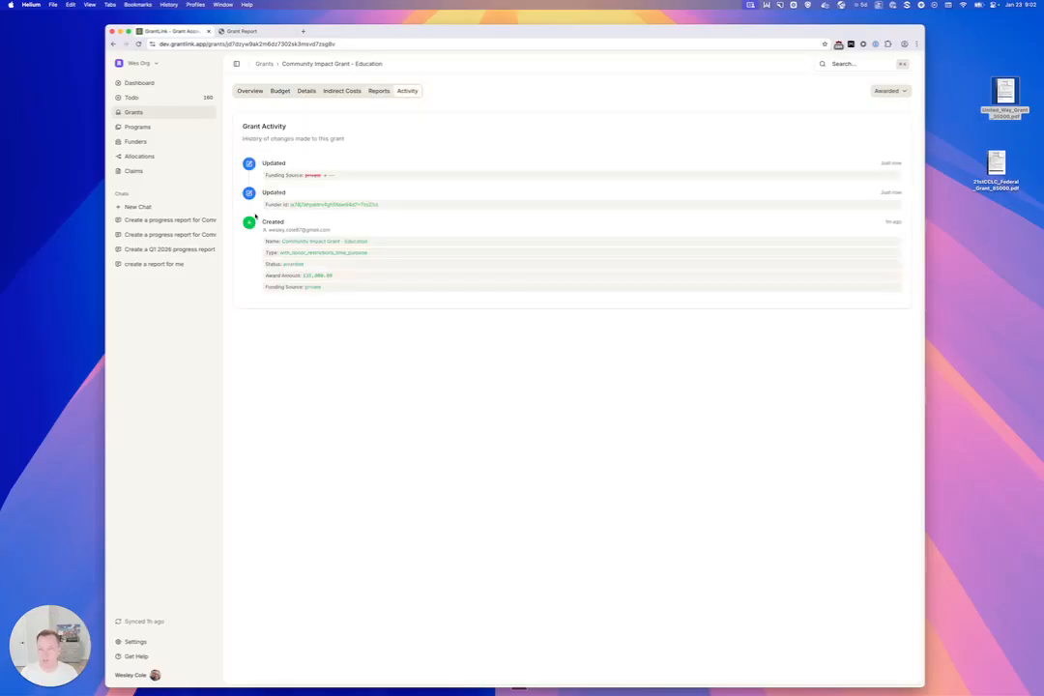
{"action": "left_click_drag", "start_coordinate": [269, 162], "coordinate": [392, 287]}
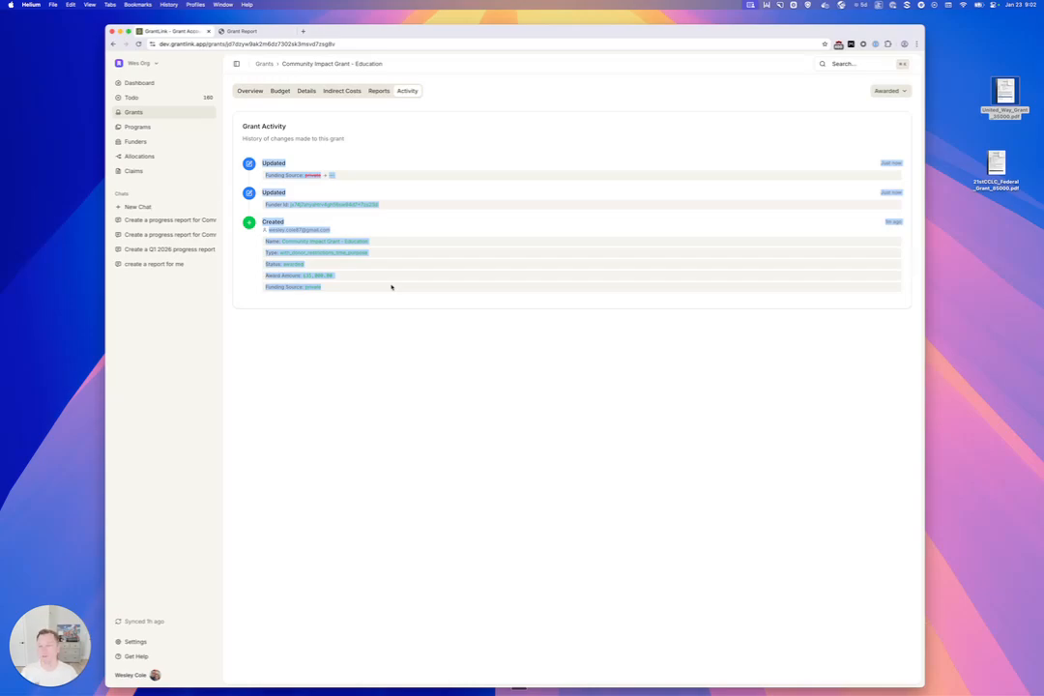
{"action": "left_click", "coordinate": [393, 291]}
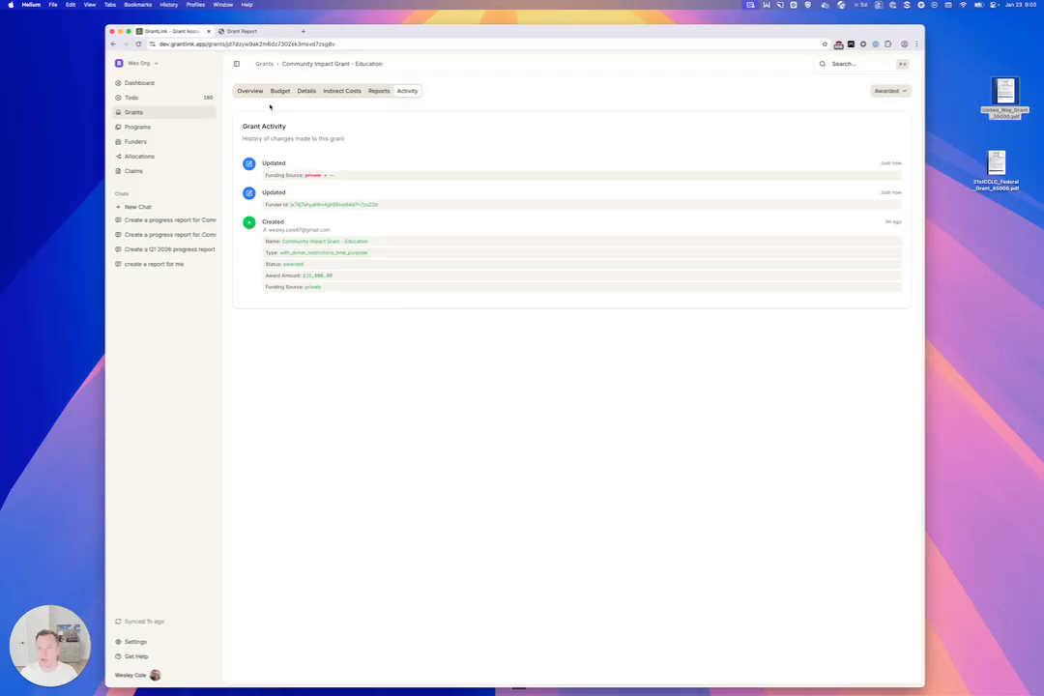
Activate the Community Impact Grant - Education from its overview and check the activation milestone in the status timeline.
{"action": "left_click", "coordinate": [249, 90]}
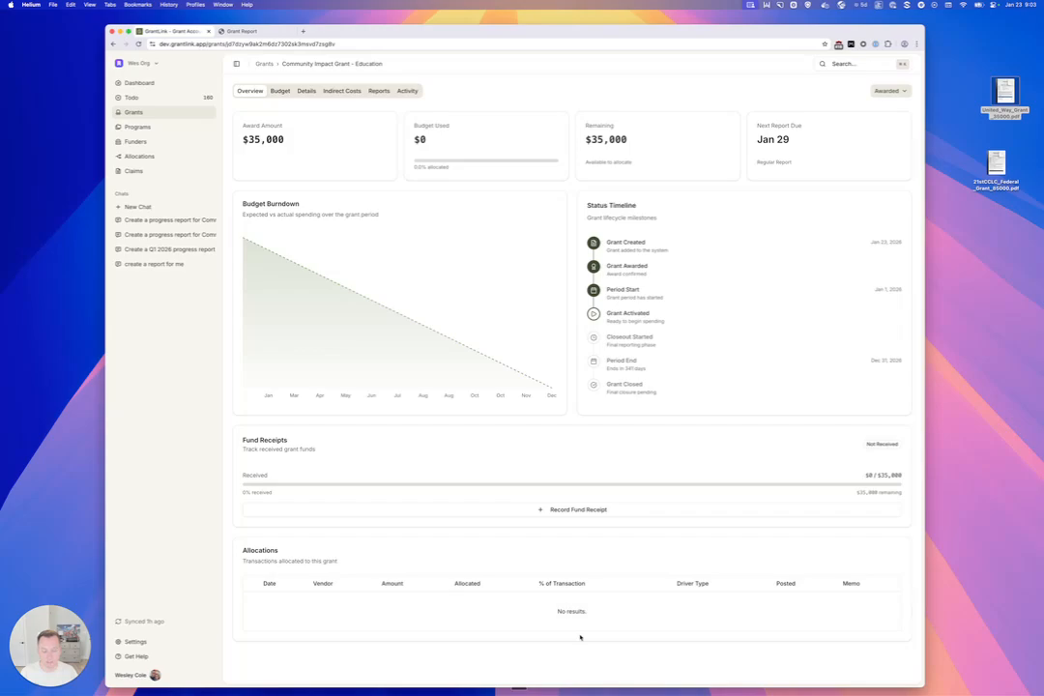
{"action": "left_click", "coordinate": [889, 90]}
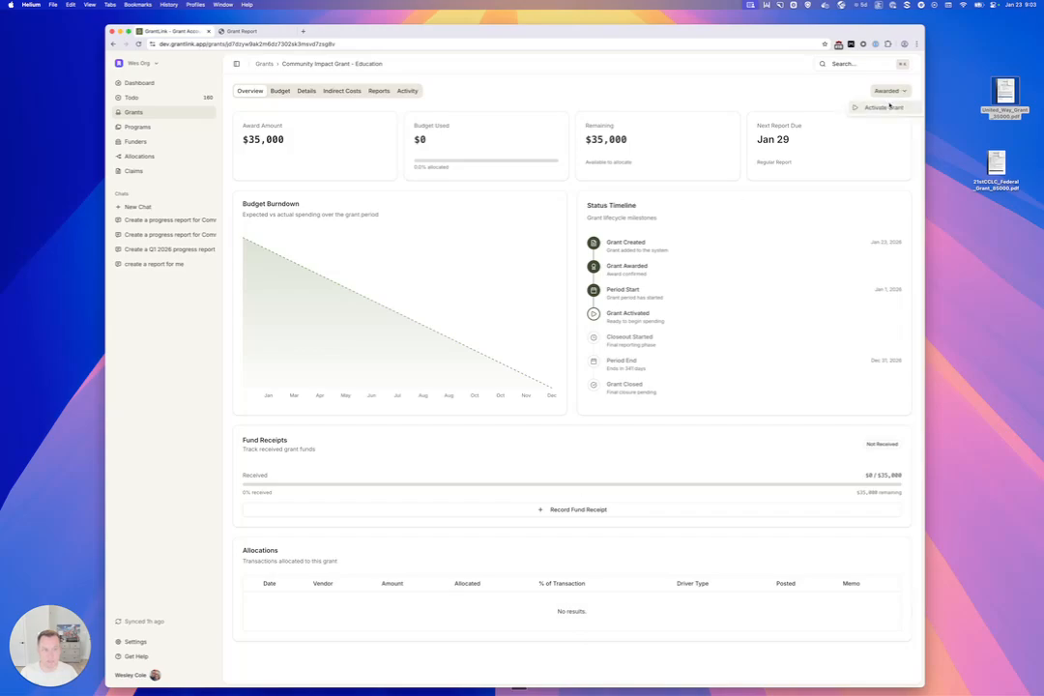
{"action": "left_click", "coordinate": [892, 103]}
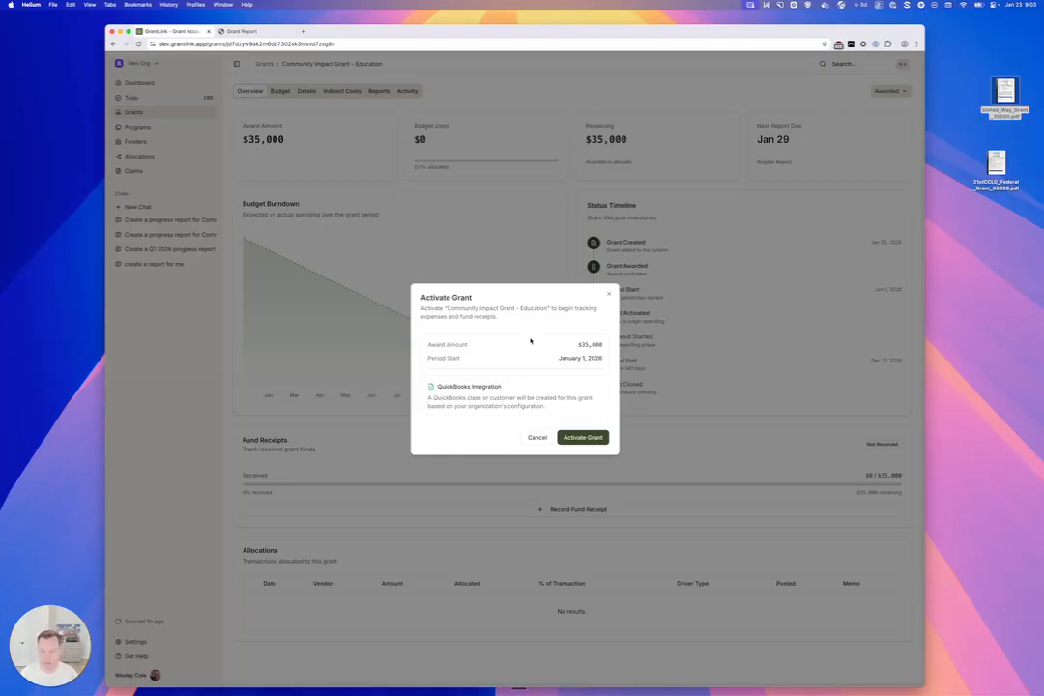
{"action": "left_click", "coordinate": [584, 437]}
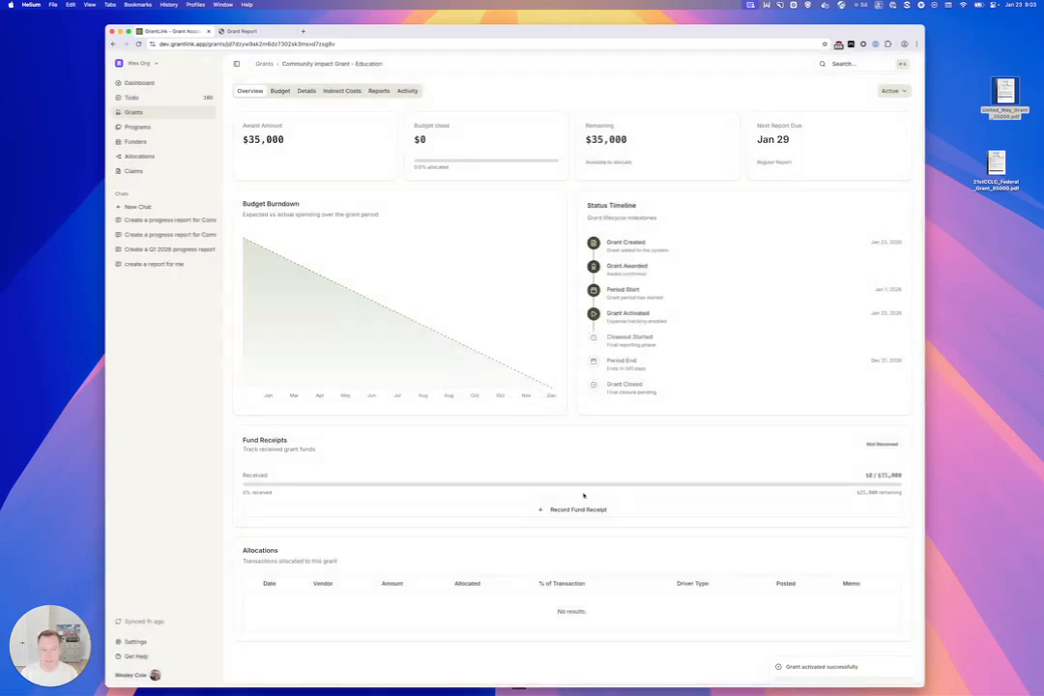
{"action": "left_click_drag", "start_coordinate": [607, 315], "coordinate": [674, 325]}
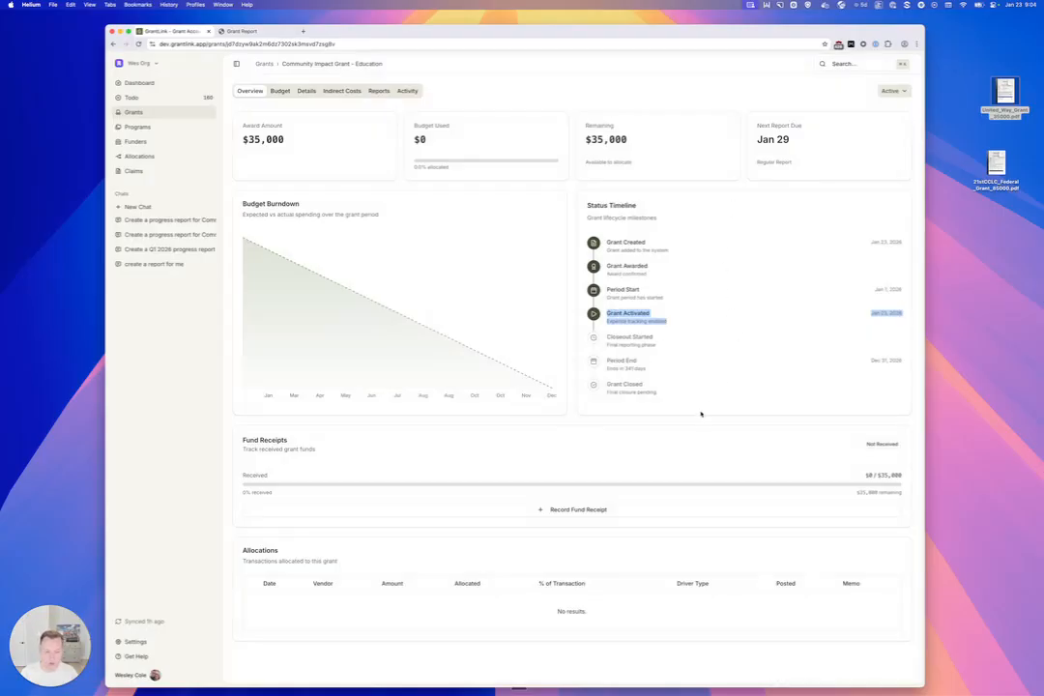
Open the Todo list of transactions and examine the vendor and amount of the first Hertz purchase.
{"action": "left_click", "coordinate": [170, 99]}
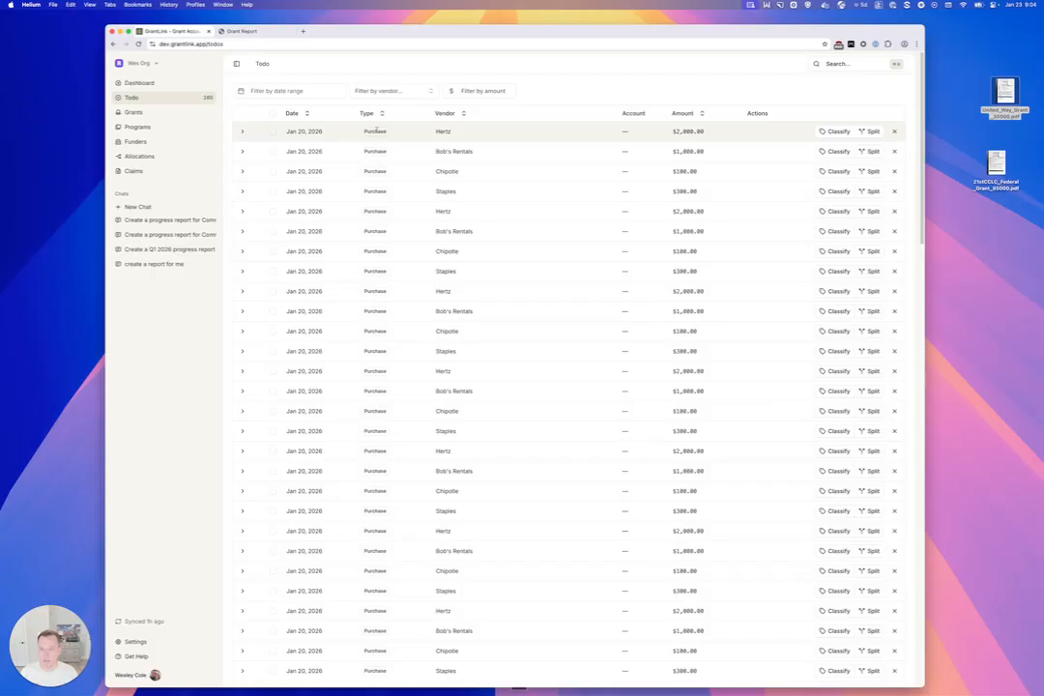
{"action": "double_click", "coordinate": [460, 136]}
{"action": "left_click_drag", "start_coordinate": [673, 133], "coordinate": [705, 133]}
{"action": "left_click", "coordinate": [803, 130]}
Check which grants are available for classifying the first Hertz transaction, then close the dialog without classifying.
{"action": "left_click", "coordinate": [837, 132]}
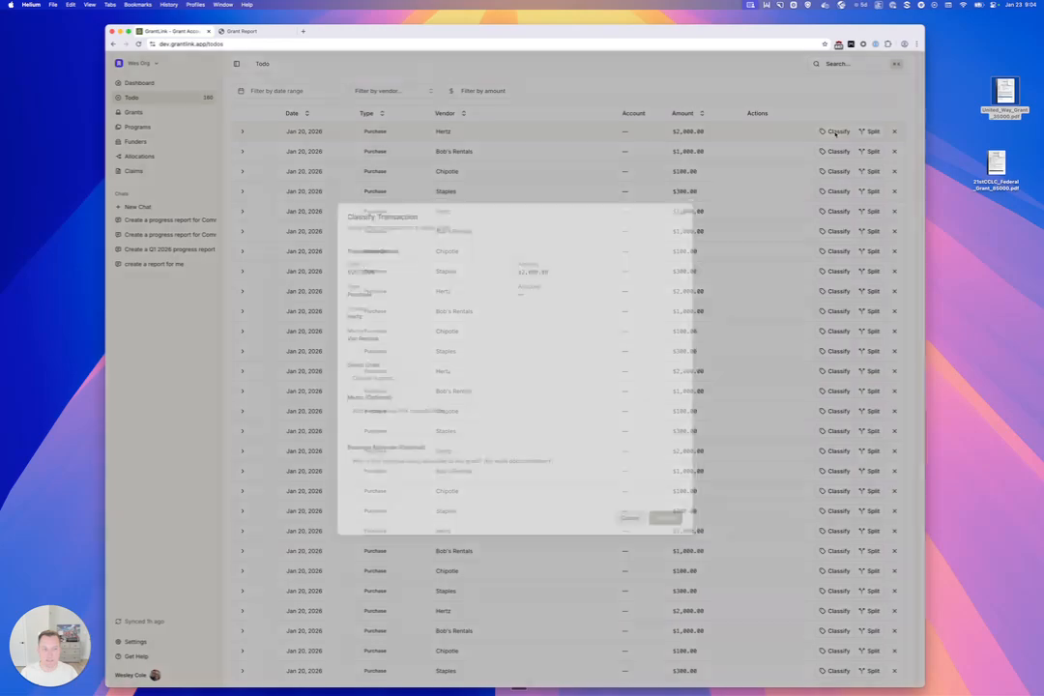
{"action": "left_click", "coordinate": [376, 378]}
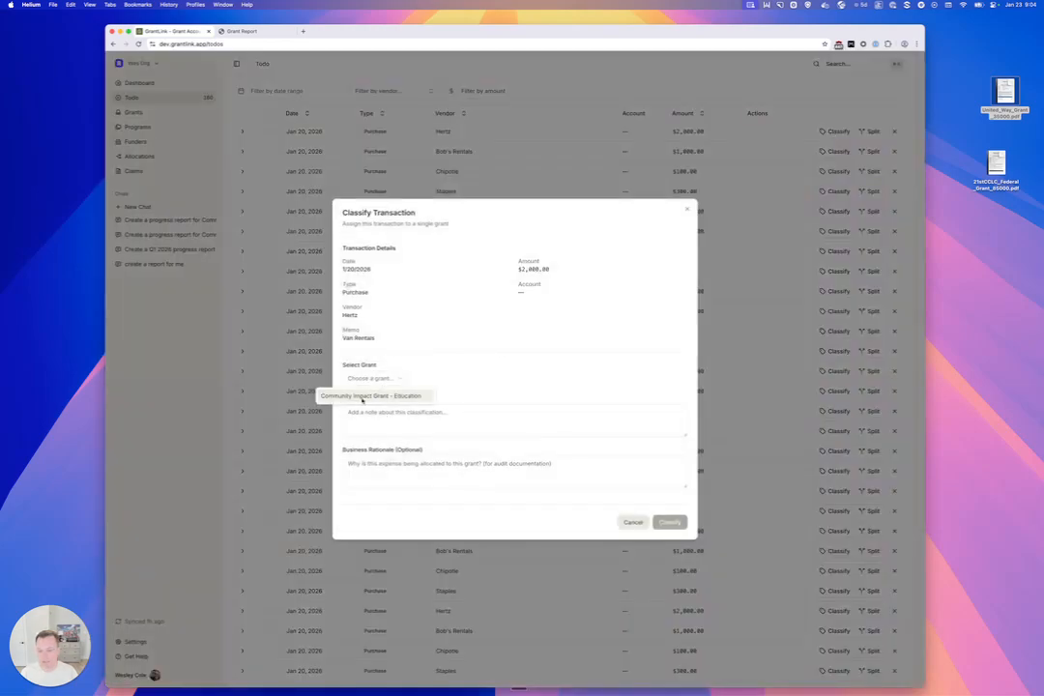
{"action": "left_click", "coordinate": [688, 208]}
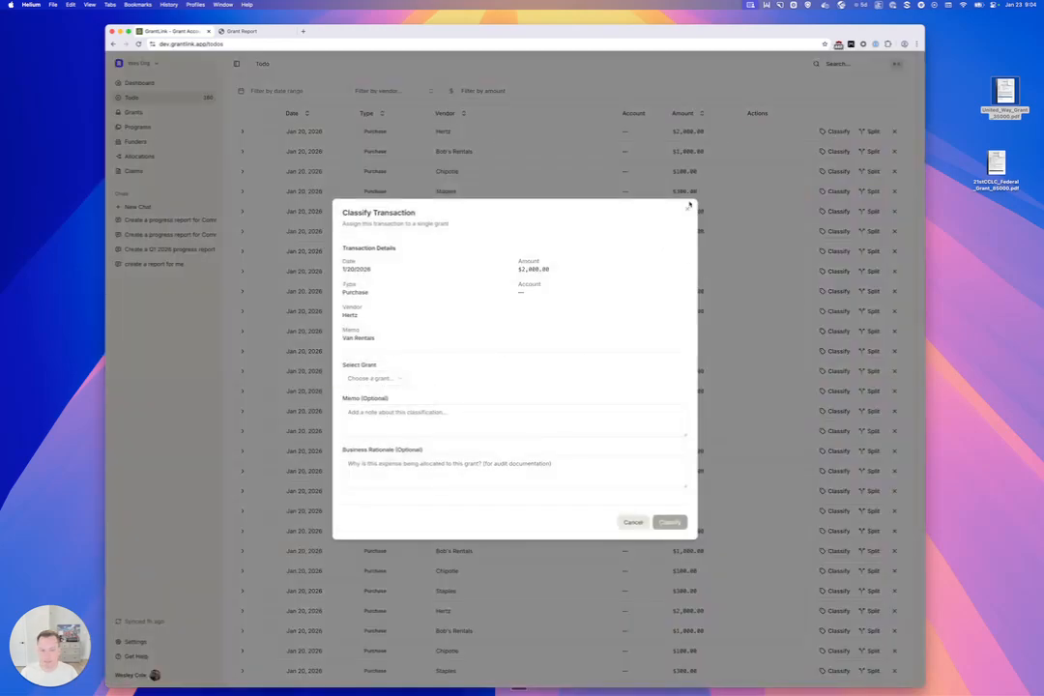
{"action": "left_click", "coordinate": [688, 208]}
Try a Fixed % split of the first Hertz transaction with the Community Impact Grant - Education, then remove that grant allocation.
{"action": "left_click", "coordinate": [872, 132]}
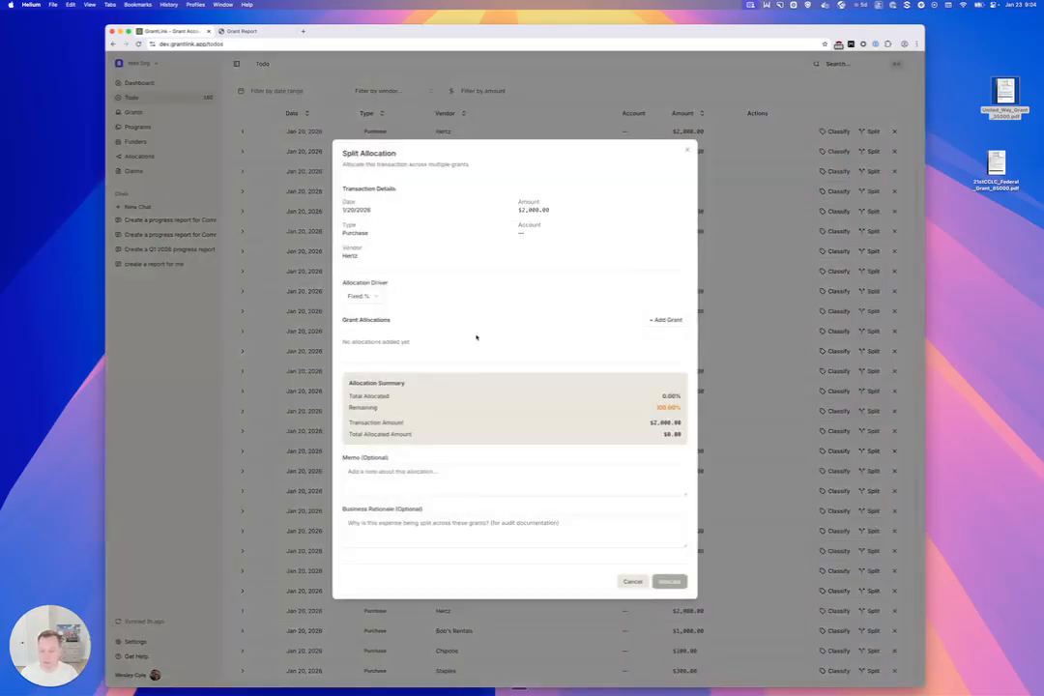
{"action": "left_click", "coordinate": [360, 296]}
{"action": "left_click", "coordinate": [353, 312]}
{"action": "left_click", "coordinate": [666, 320]}
{"action": "left_click", "coordinate": [373, 331]}
{"action": "left_click", "coordinate": [385, 347]}
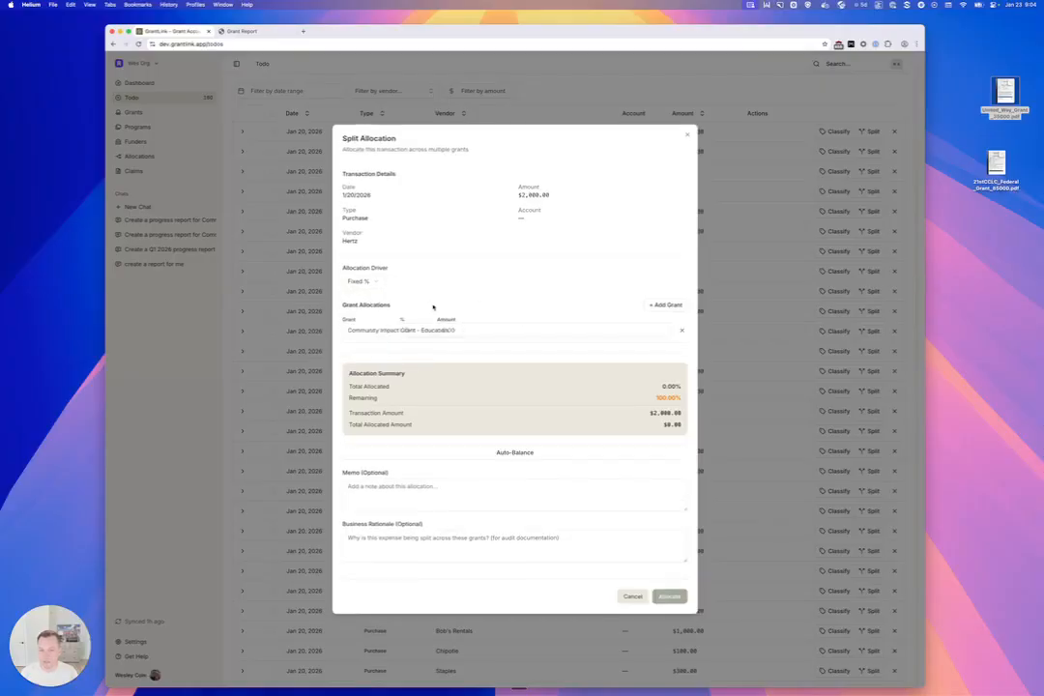
{"action": "left_click", "coordinate": [353, 283]}
{"action": "left_click", "coordinate": [682, 331]}
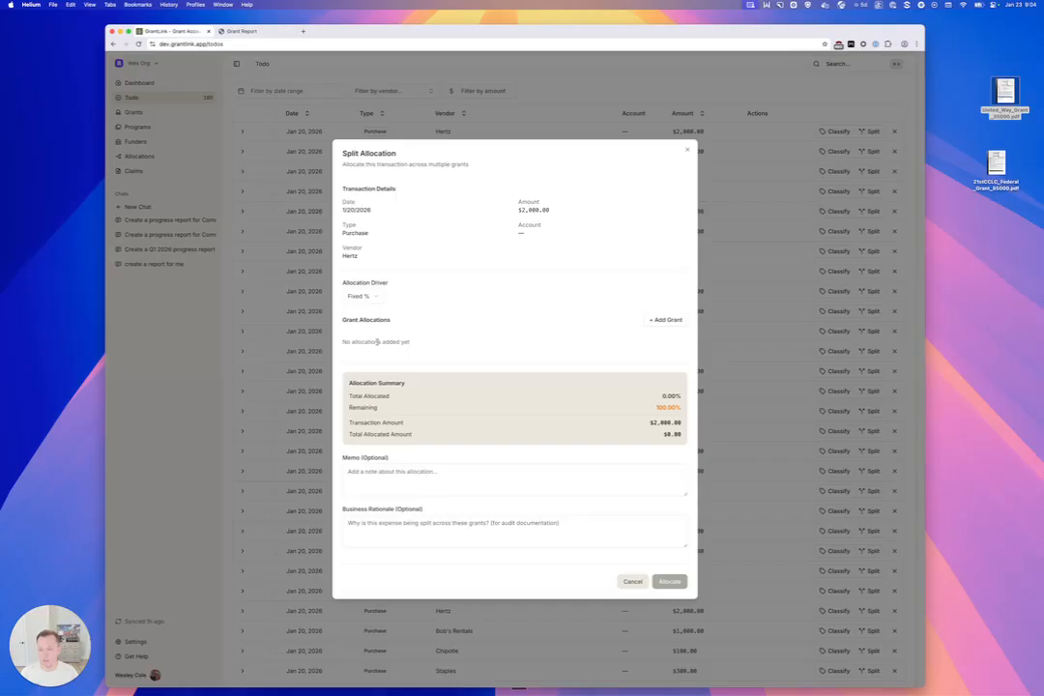
Review the split's allocation driver options and allocation summary, then close the dialog without allocating.
{"action": "left_click", "coordinate": [370, 298]}
{"action": "left_click", "coordinate": [473, 308]}
{"action": "left_click_drag", "start_coordinate": [663, 393], "coordinate": [674, 432]}
{"action": "left_click", "coordinate": [655, 216]}
{"action": "left_click", "coordinate": [687, 149]}
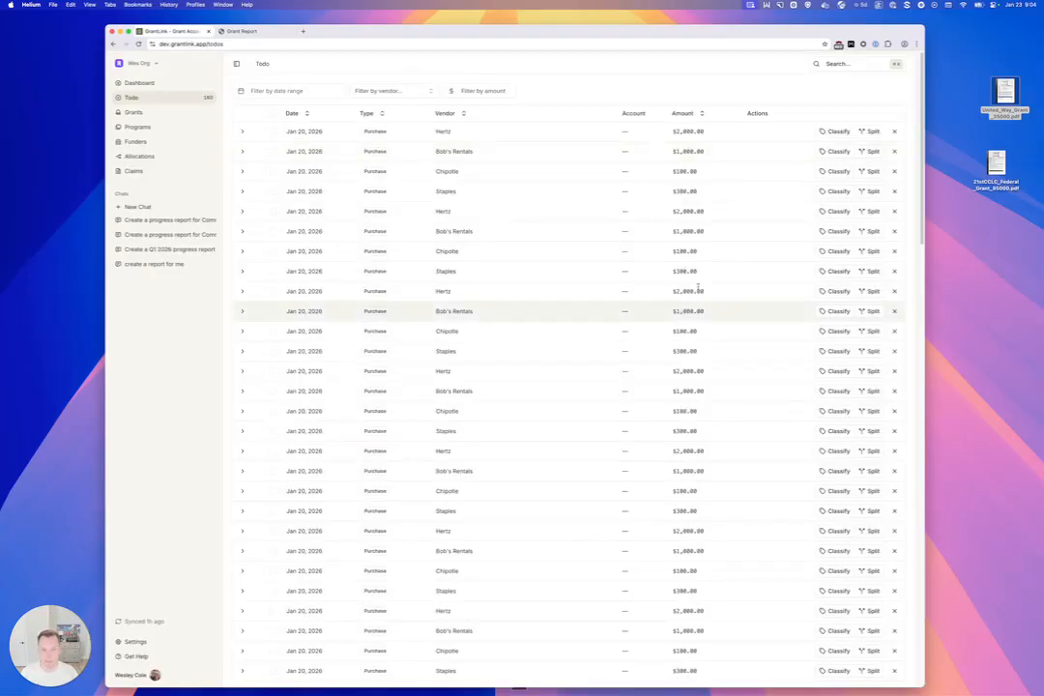
Classify the first $2,000 Hertz transaction to the Community Impact Grant - Education.
{"action": "left_click", "coordinate": [838, 132]}
{"action": "left_click", "coordinate": [350, 377]}
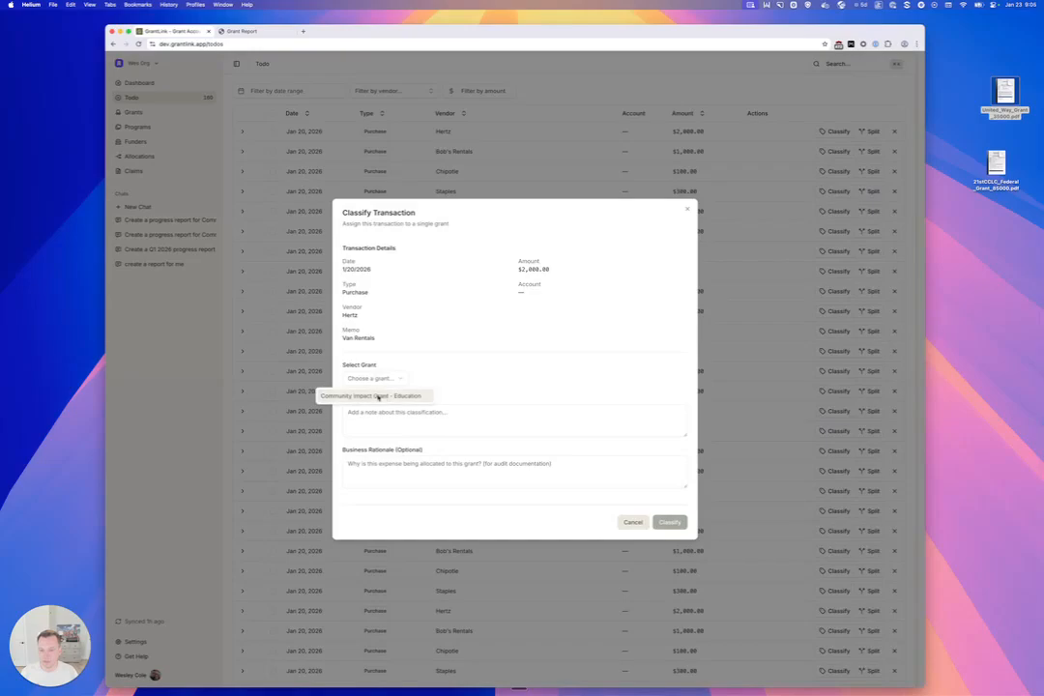
{"action": "left_click", "coordinate": [380, 396]}
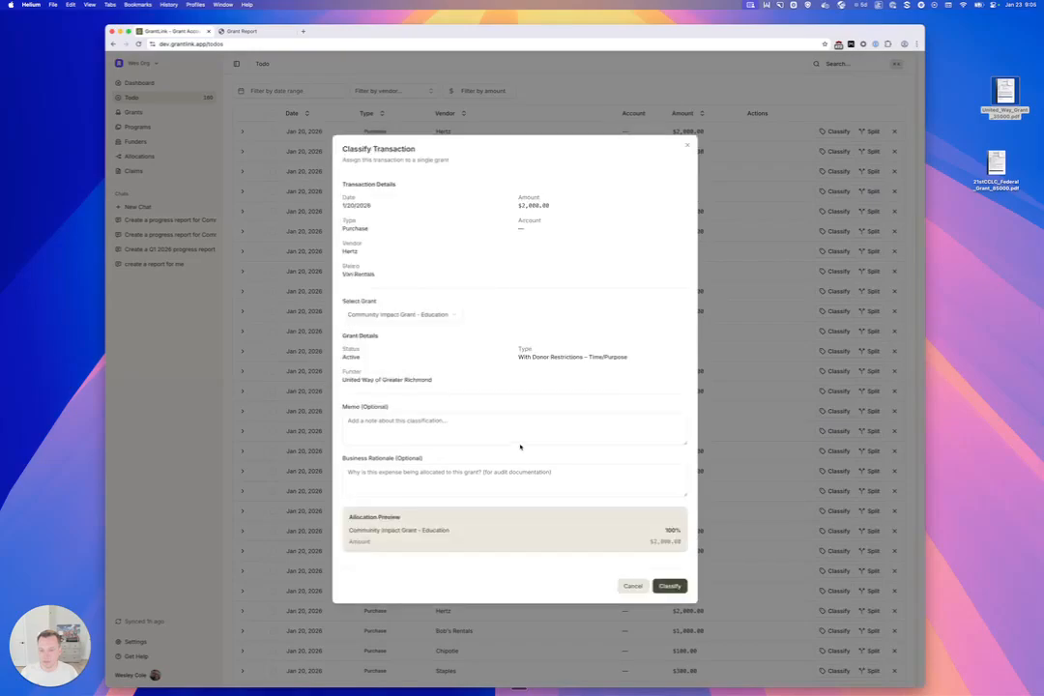
{"action": "left_click", "coordinate": [667, 586]}
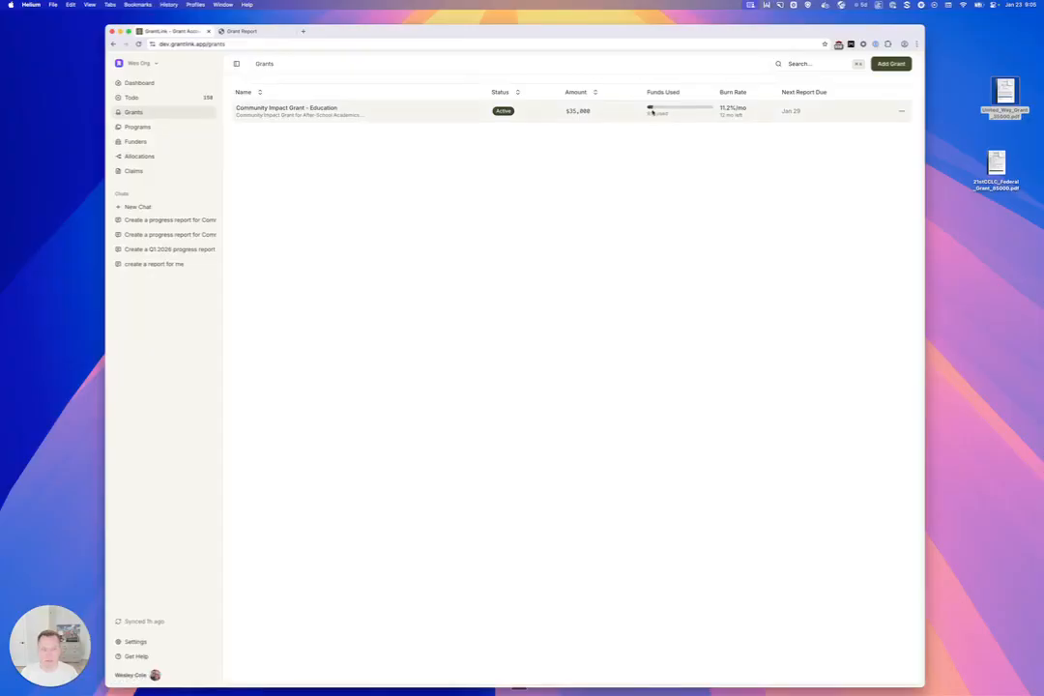
Check the Community Impact Grant - Education's funds used, budget used and remaining amount, and return to the Grants list.
{"action": "left_click_drag", "start_coordinate": [654, 114], "coordinate": [672, 114]}
{"action": "left_click", "coordinate": [275, 114]}
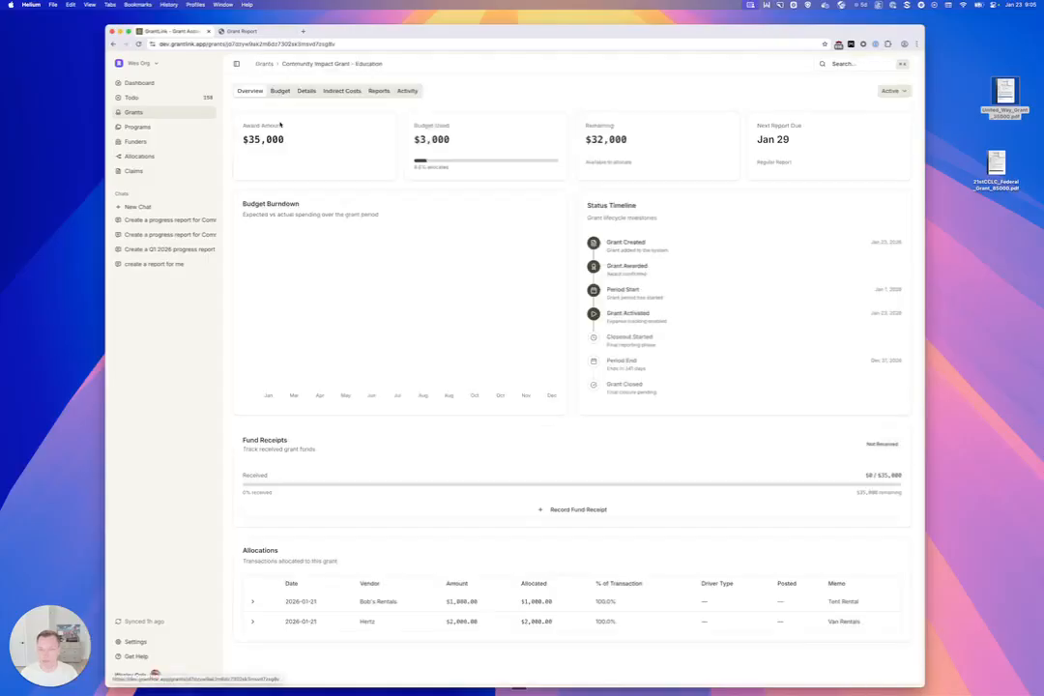
{"action": "left_click_drag", "start_coordinate": [414, 122], "coordinate": [588, 153]}
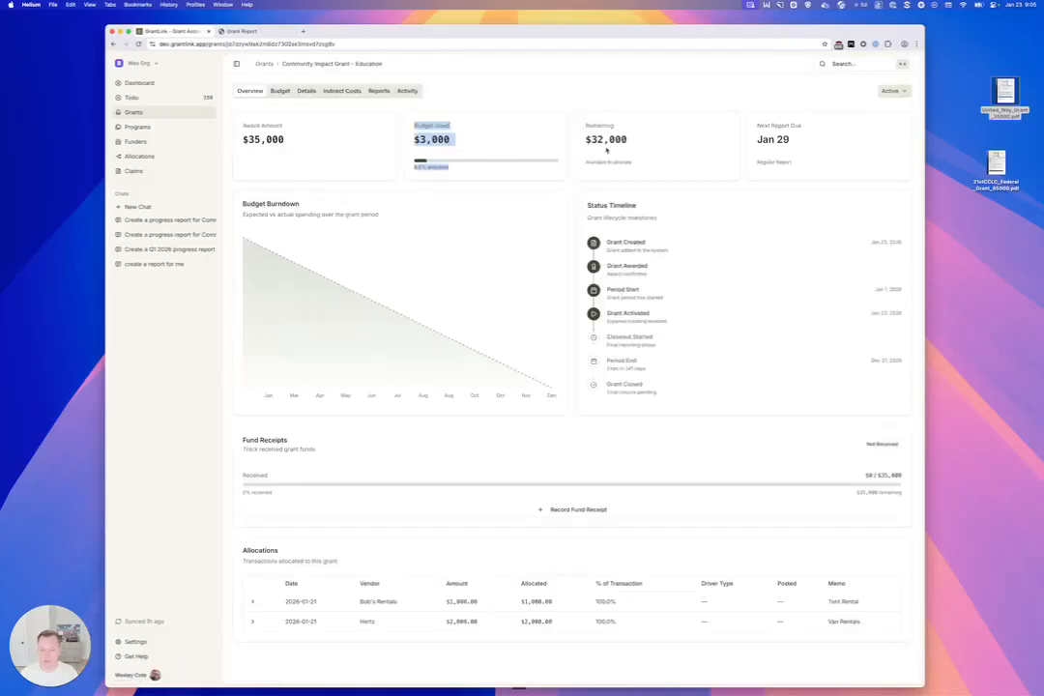
{"action": "left_click", "coordinate": [154, 113]}
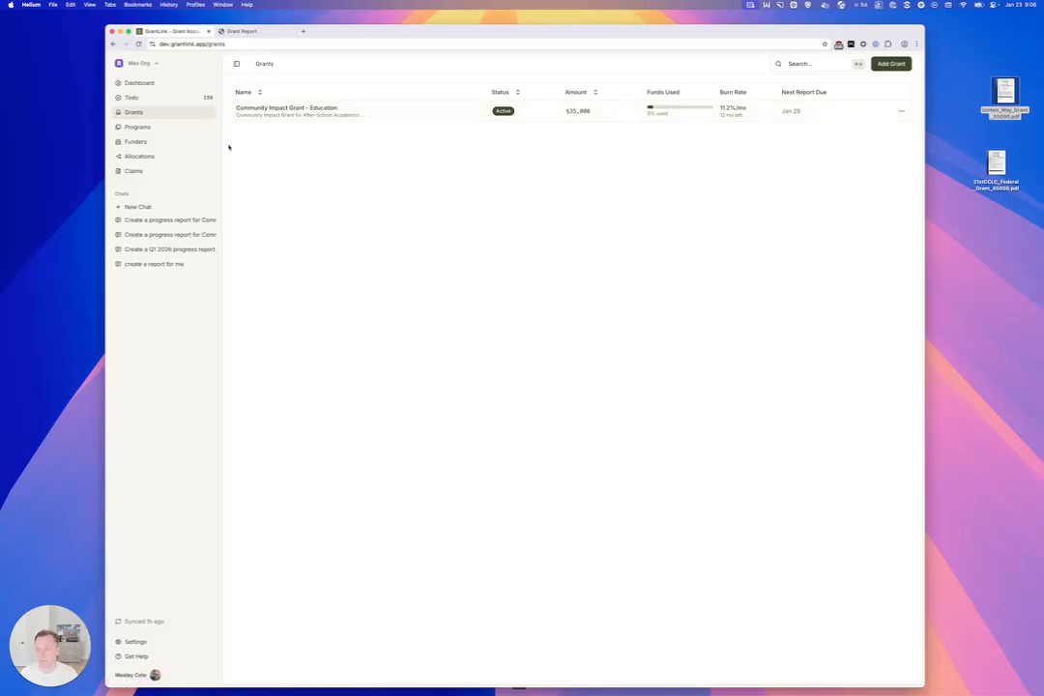
View the Programs page and examine the grants listed for the funder United Way of Greater Richmond.
{"action": "left_click", "coordinate": [164, 130]}
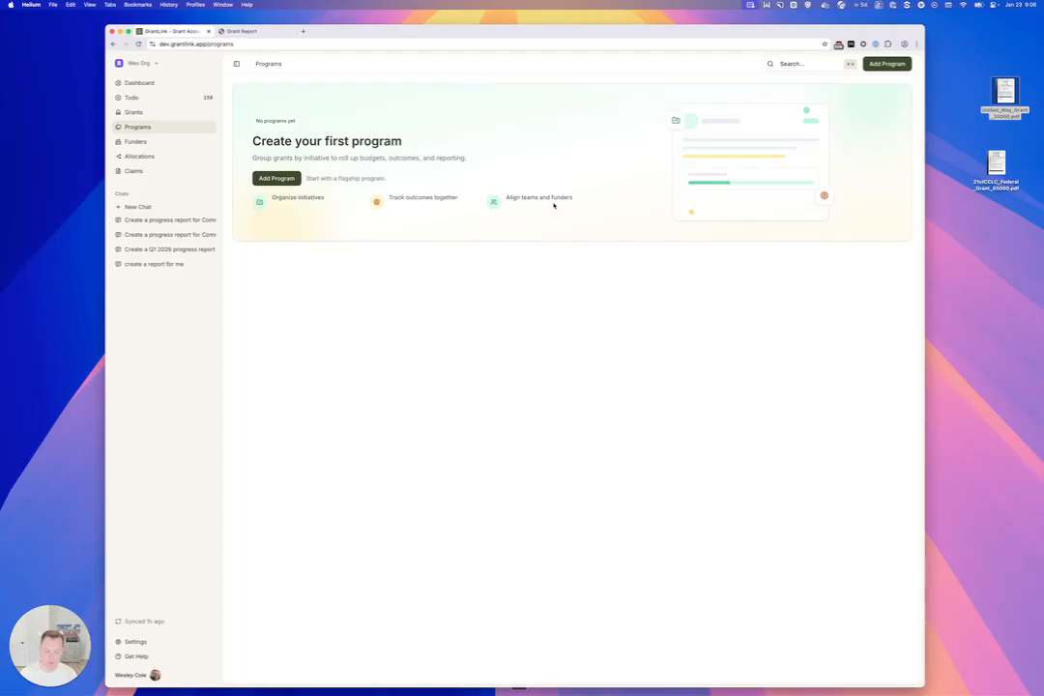
{"action": "left_click", "coordinate": [137, 143]}
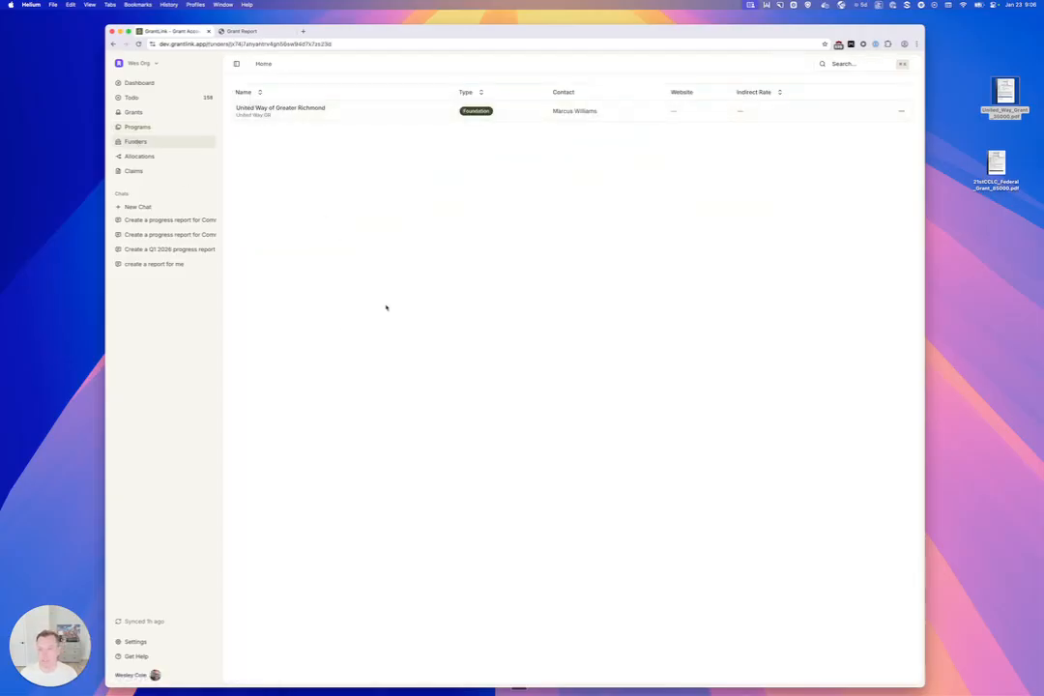
{"action": "left_click", "coordinate": [310, 117]}
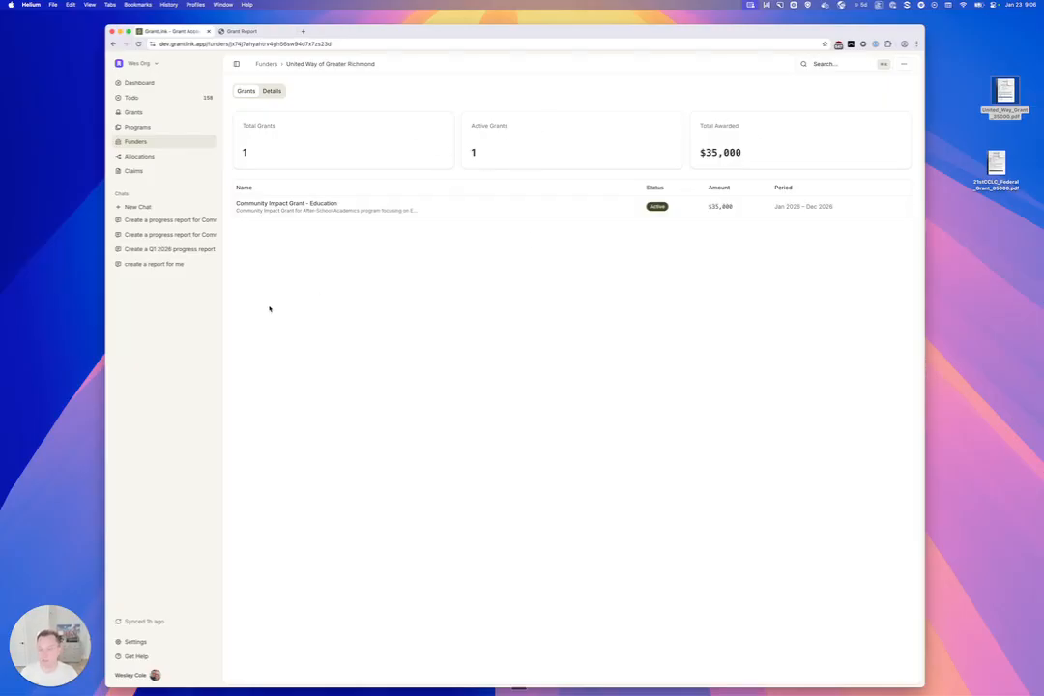
Review the Allocations list, expanding the first allocation to read its grant and transaction details and collapsing it again.
{"action": "left_click", "coordinate": [147, 157]}
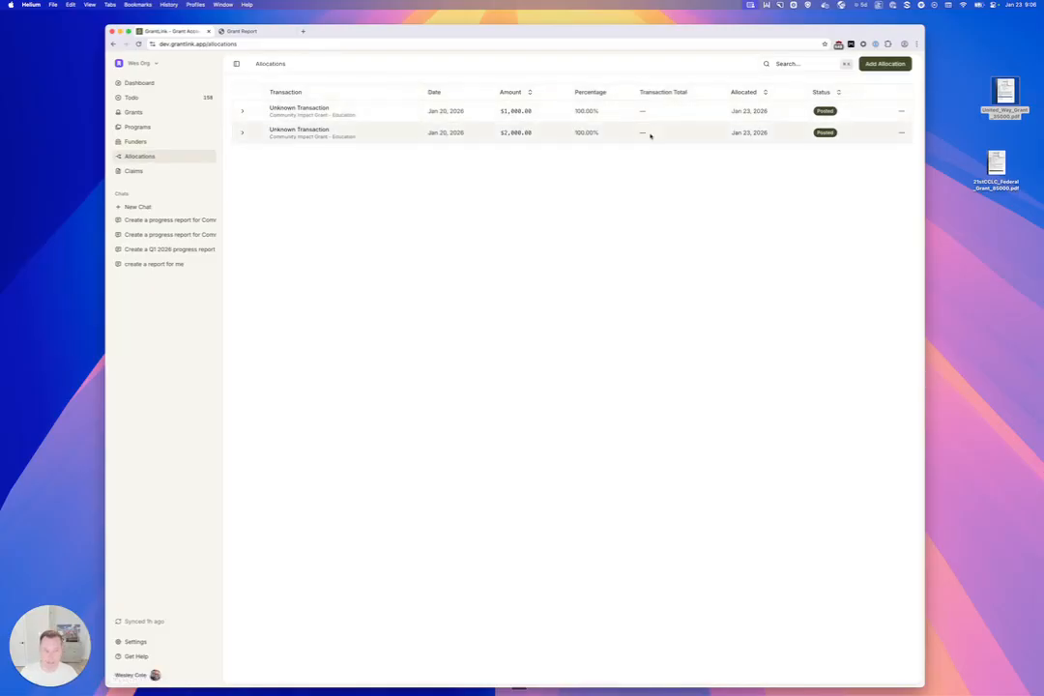
{"action": "left_click", "coordinate": [241, 111]}
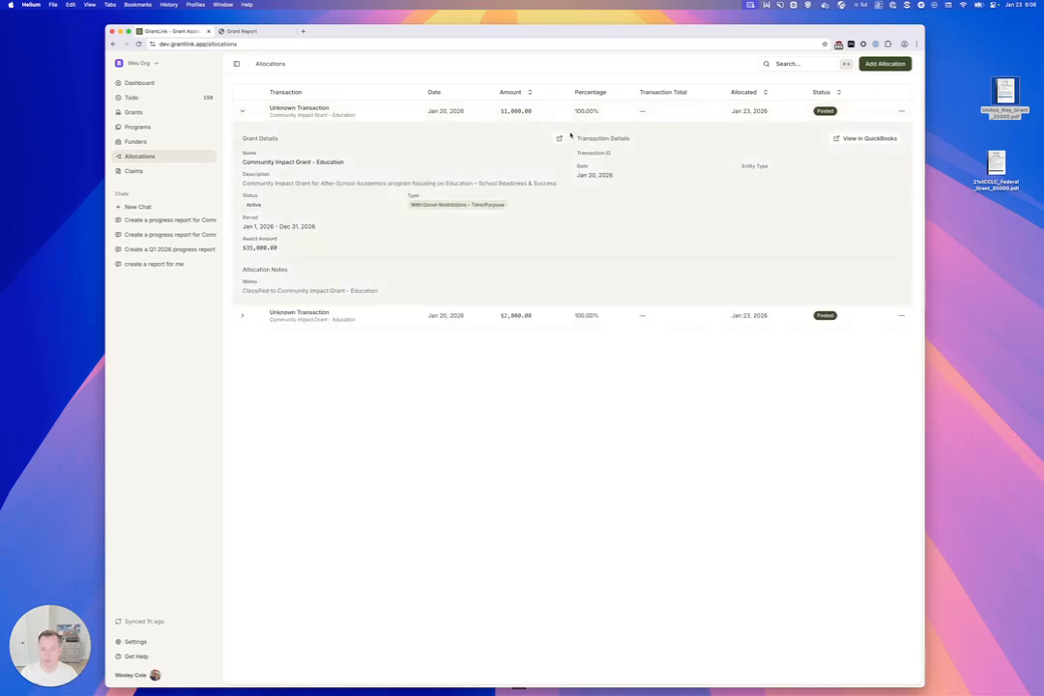
{"action": "left_click", "coordinate": [242, 112]}
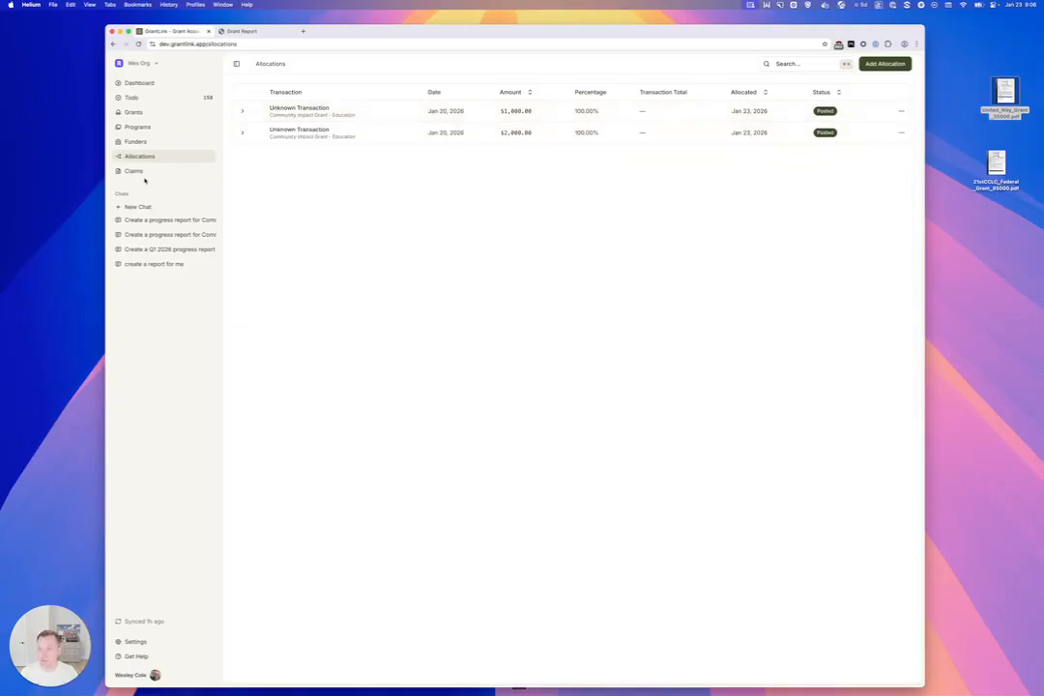
View the Claims page and revisit the Grants list and the Todo transactions.
{"action": "left_click", "coordinate": [141, 171]}
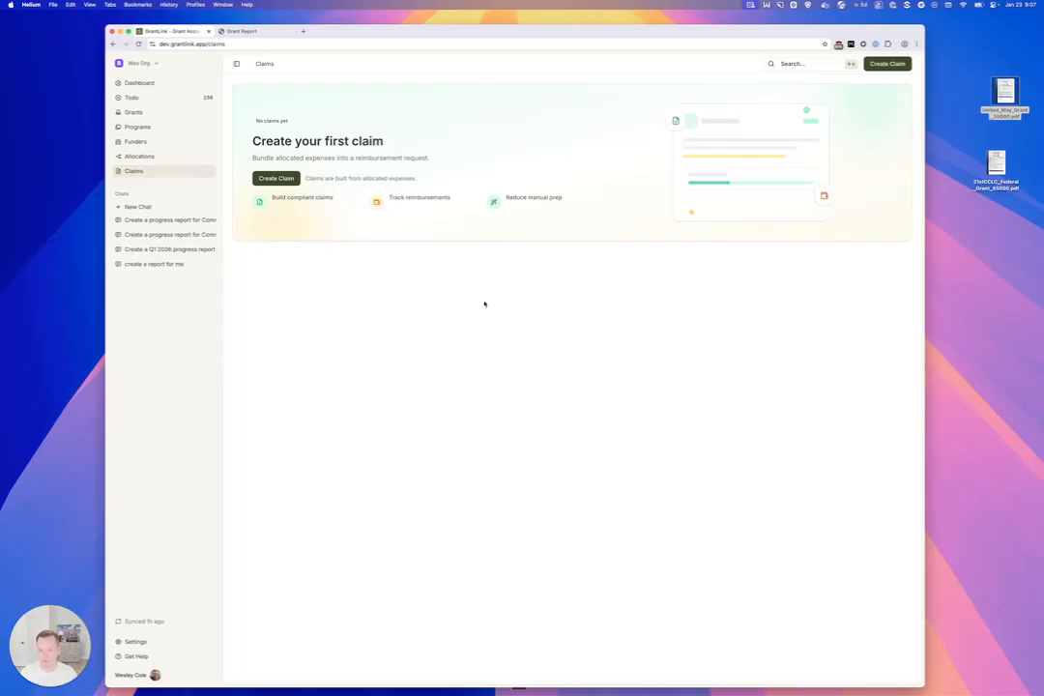
{"action": "left_click", "coordinate": [135, 112]}
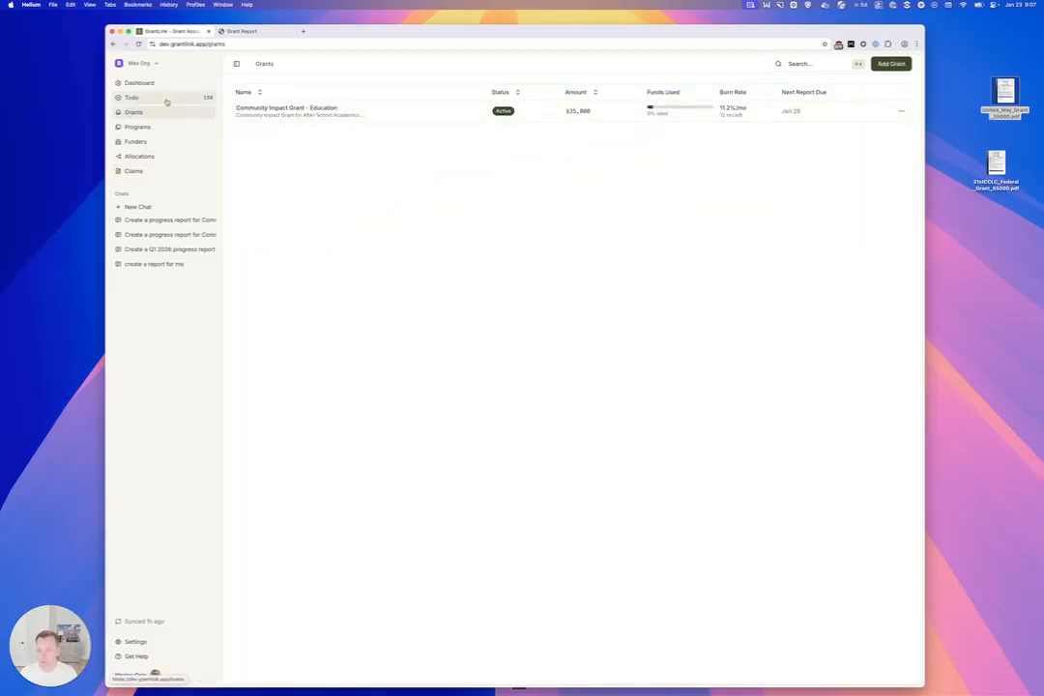
{"action": "left_click", "coordinate": [166, 99]}
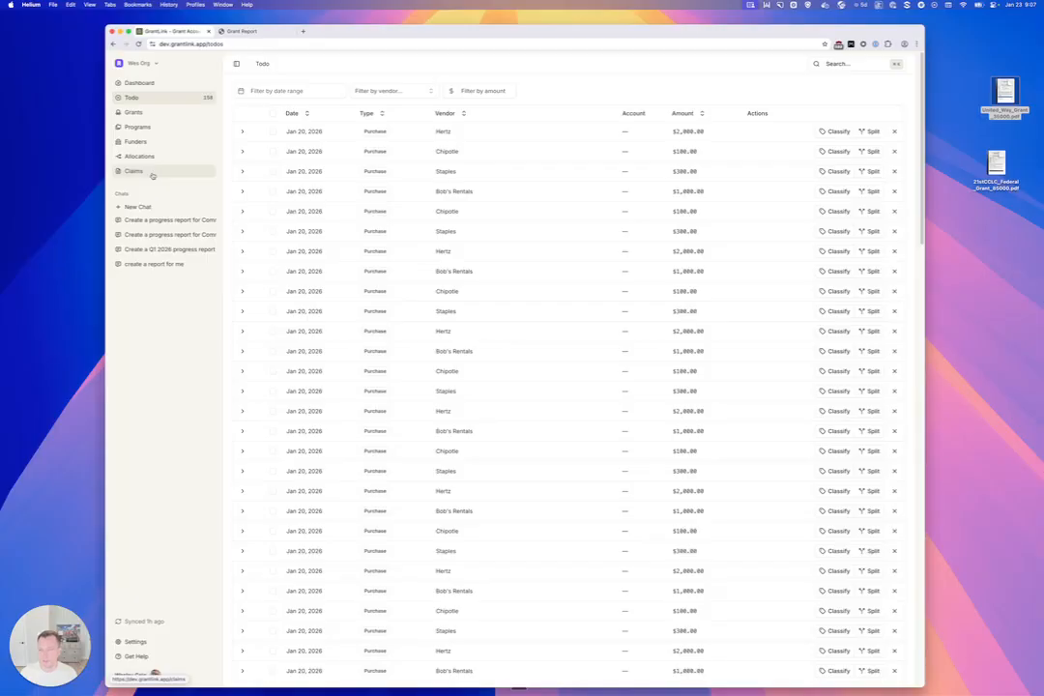
Start a new chat and send the request "Tell me about my grants".
{"action": "left_click", "coordinate": [133, 206]}
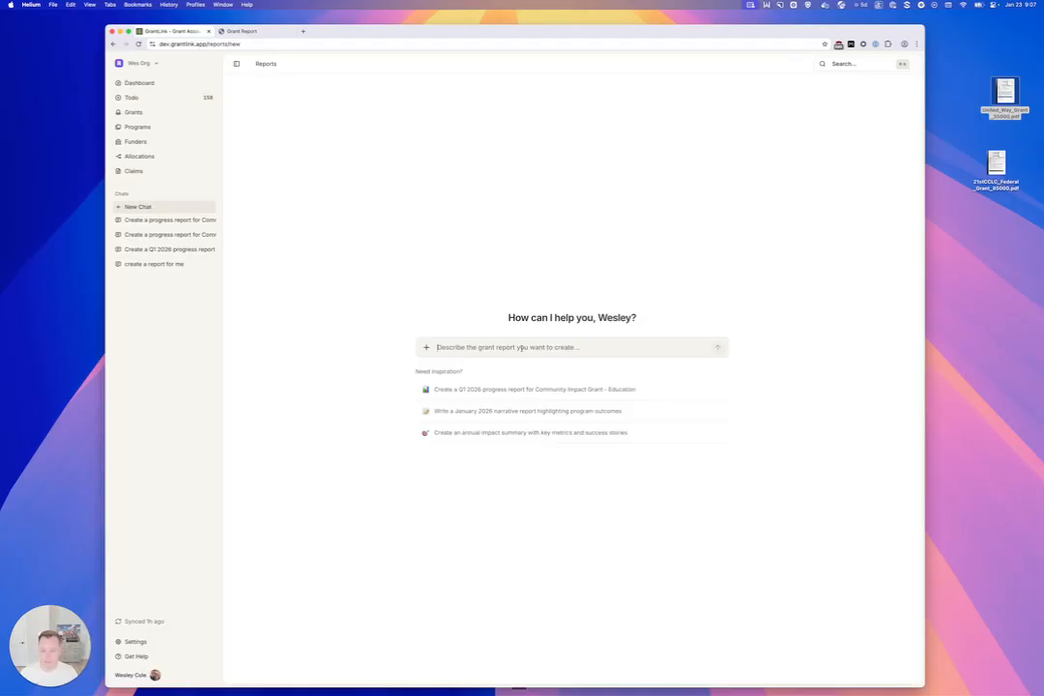
{"action": "type", "text": "Tell me about m"}
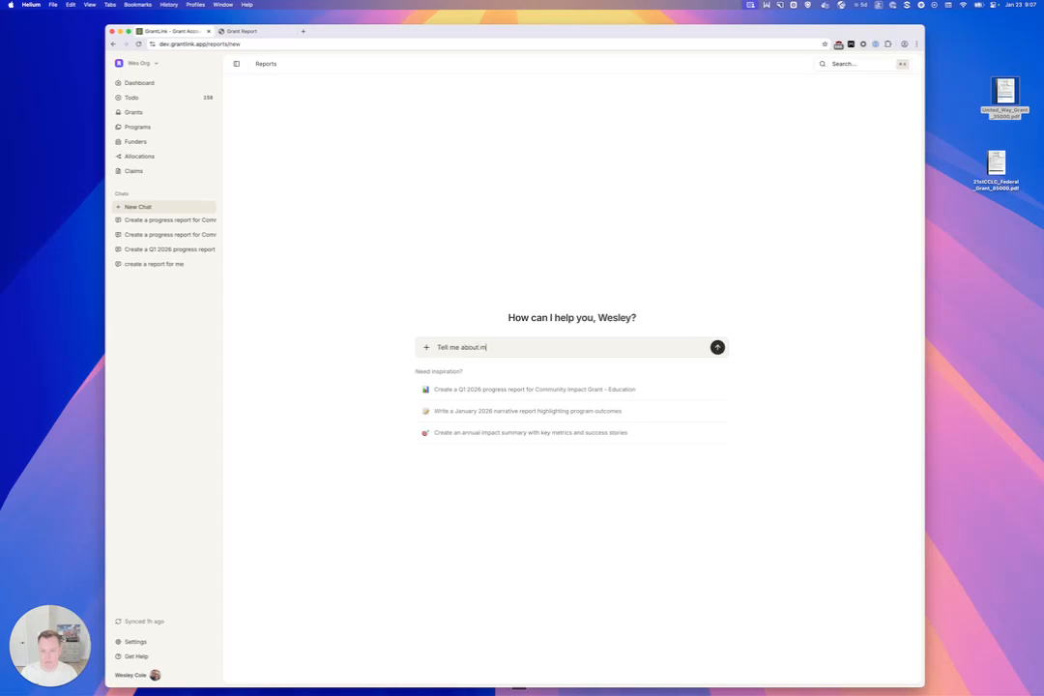
{"action": "type", "text": "y grants"}
{"action": "key", "text": "Return"}
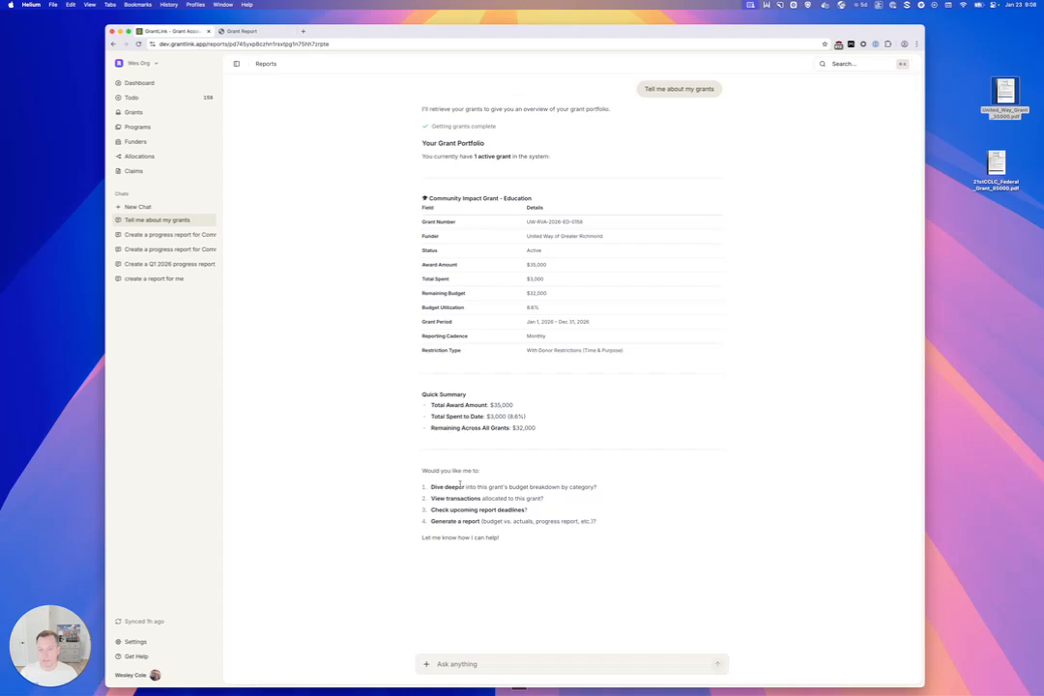
Ask in the same chat "Create a report for me" and answer the report-type question with "summary".
{"action": "left_click", "coordinate": [480, 660]}
{"action": "type", "text": "Create a re"}
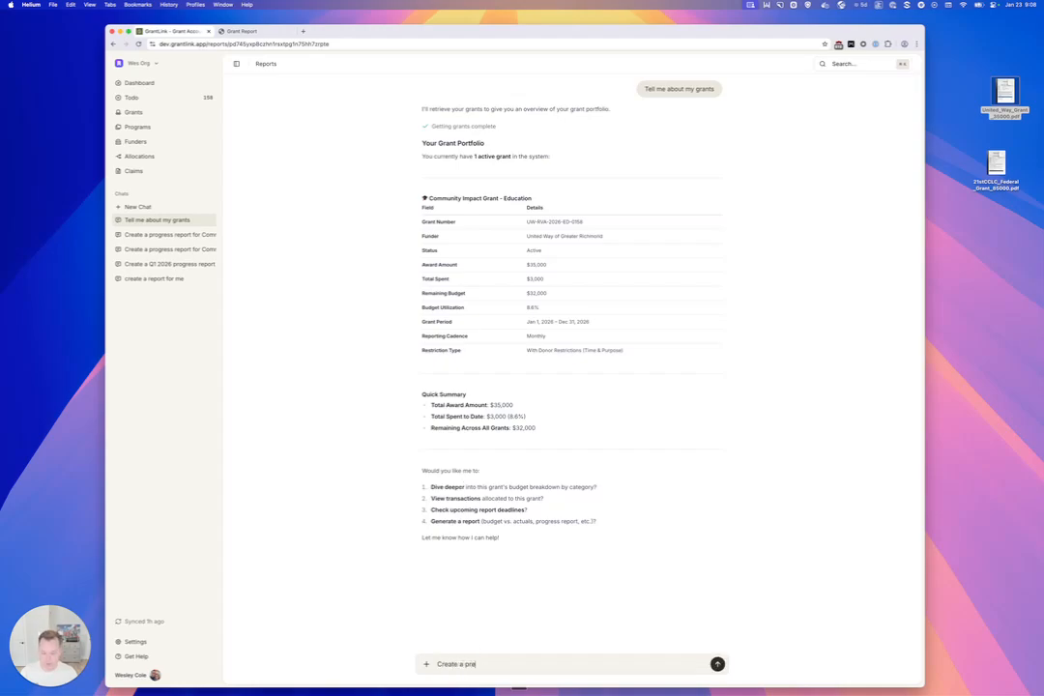
{"action": "type", "text": "port for me"}
{"action": "key", "text": "Return"}
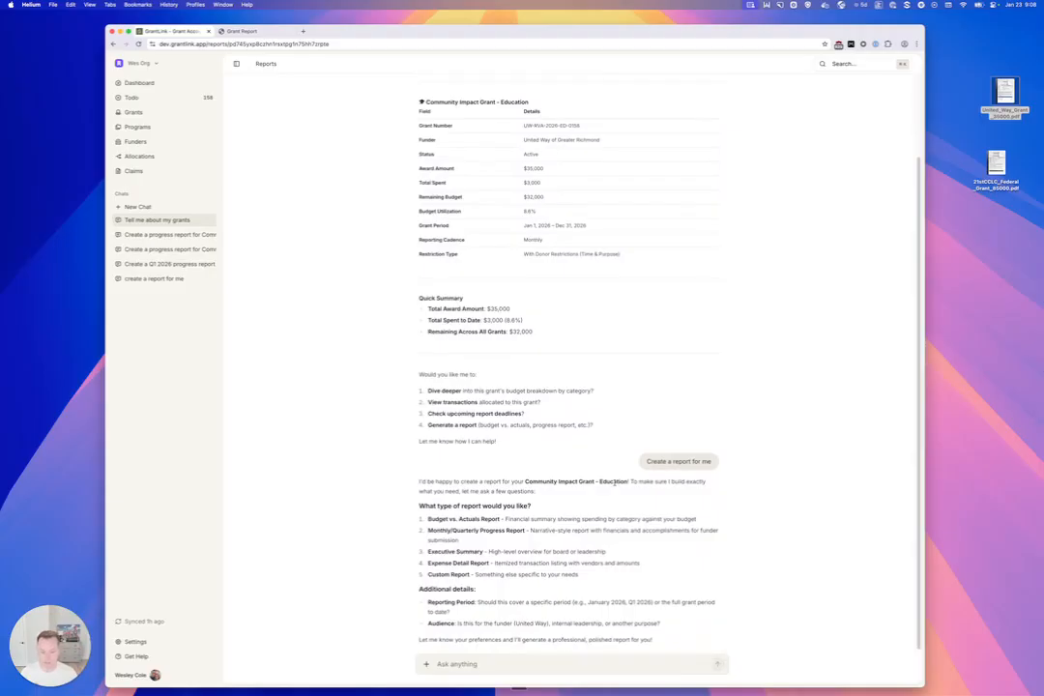
{"action": "left_click", "coordinate": [487, 664]}
{"action": "type", "text": "summary"}
{"action": "key", "text": "Return"}
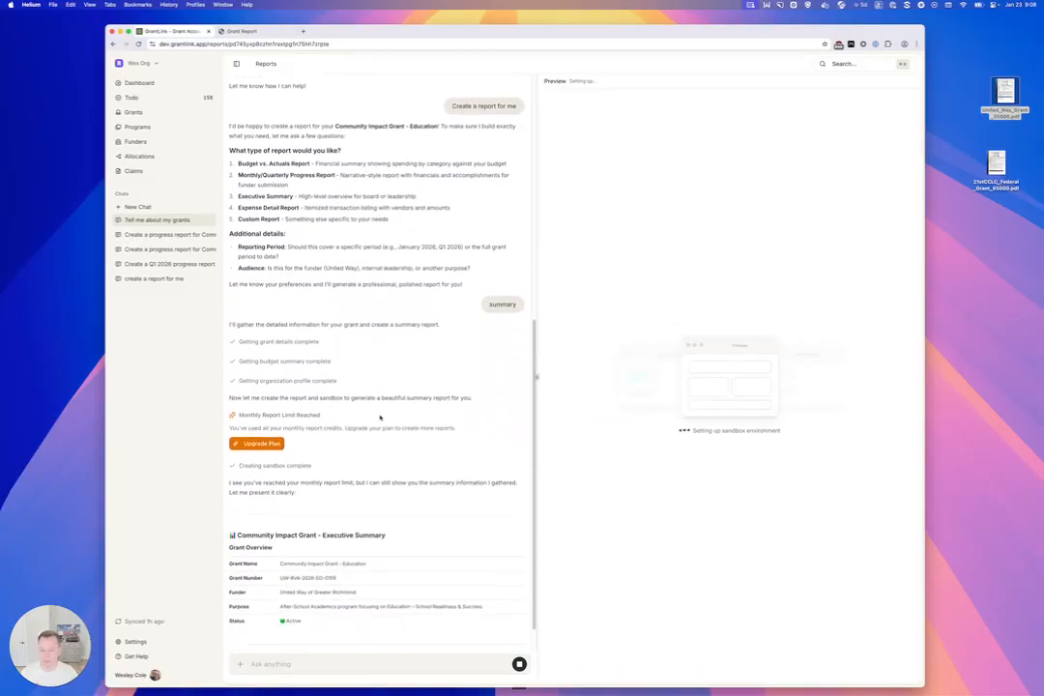
Switch to the open Grant Report page and examine its grant overview, budget progress, recent expenditures and recommended action items.
{"action": "left_click", "coordinate": [259, 31]}
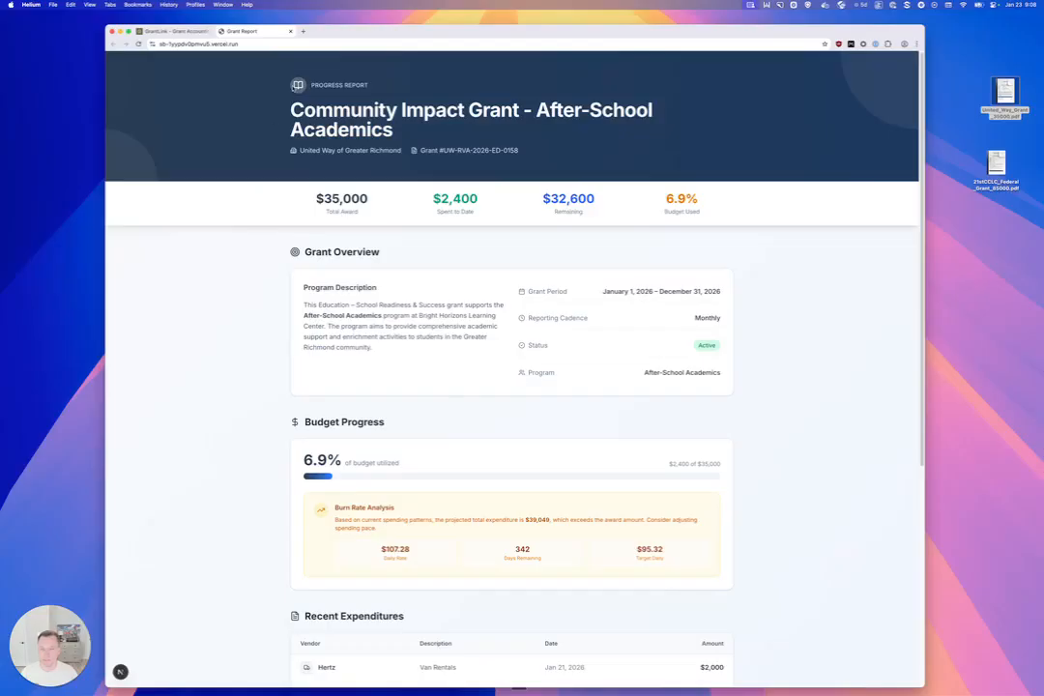
{"action": "scroll", "coordinate": [281, 338], "scroll_direction": "down", "scroll_amount": 3}
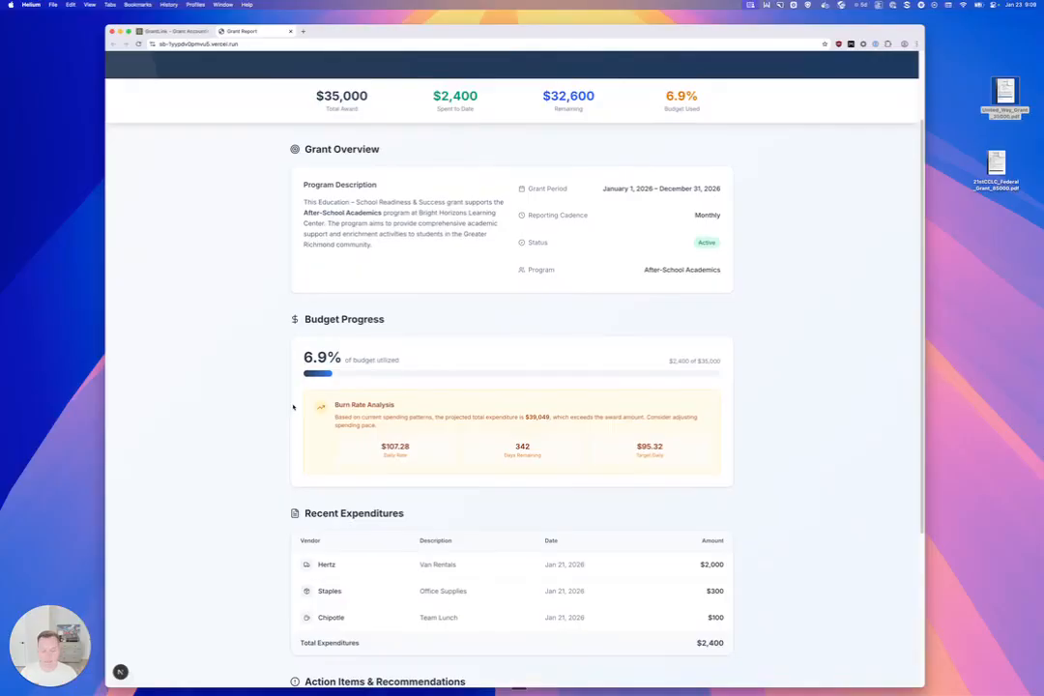
{"action": "scroll", "coordinate": [294, 407], "scroll_direction": "up", "scroll_amount": 3}
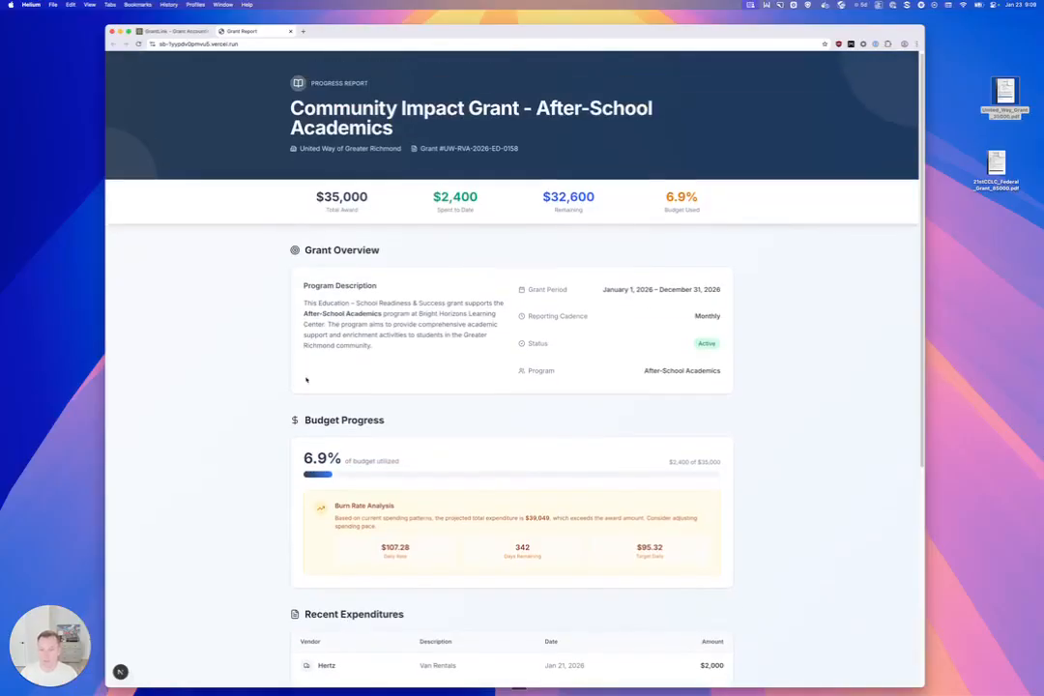
{"action": "left_click_drag", "start_coordinate": [292, 107], "coordinate": [397, 166]}
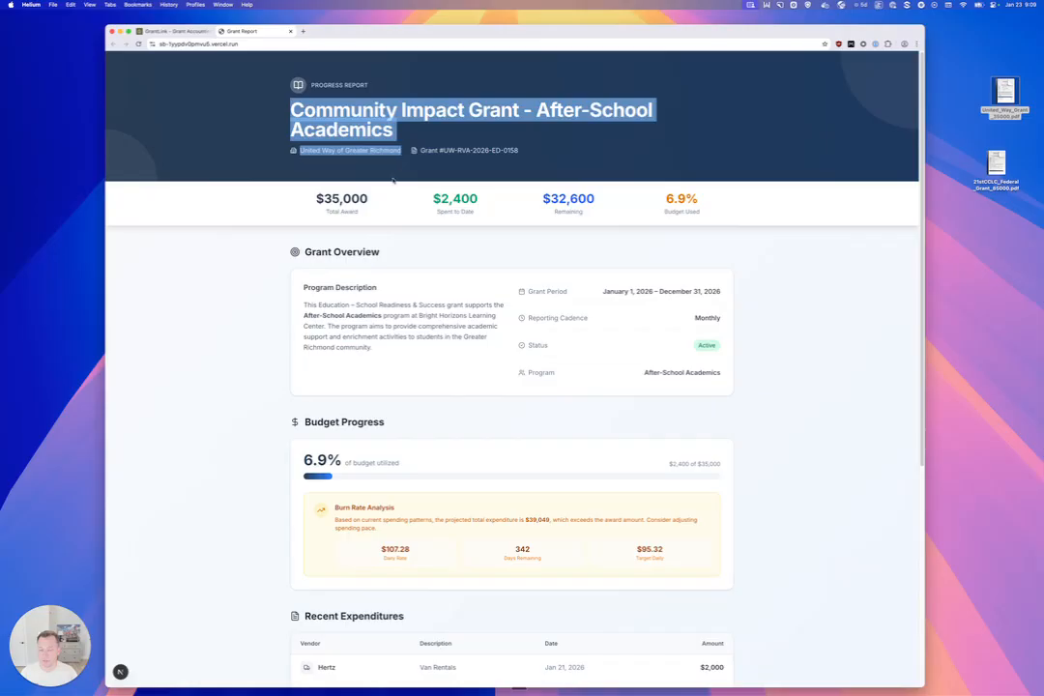
{"action": "scroll", "coordinate": [505, 438], "scroll_direction": "down", "scroll_amount": 1}
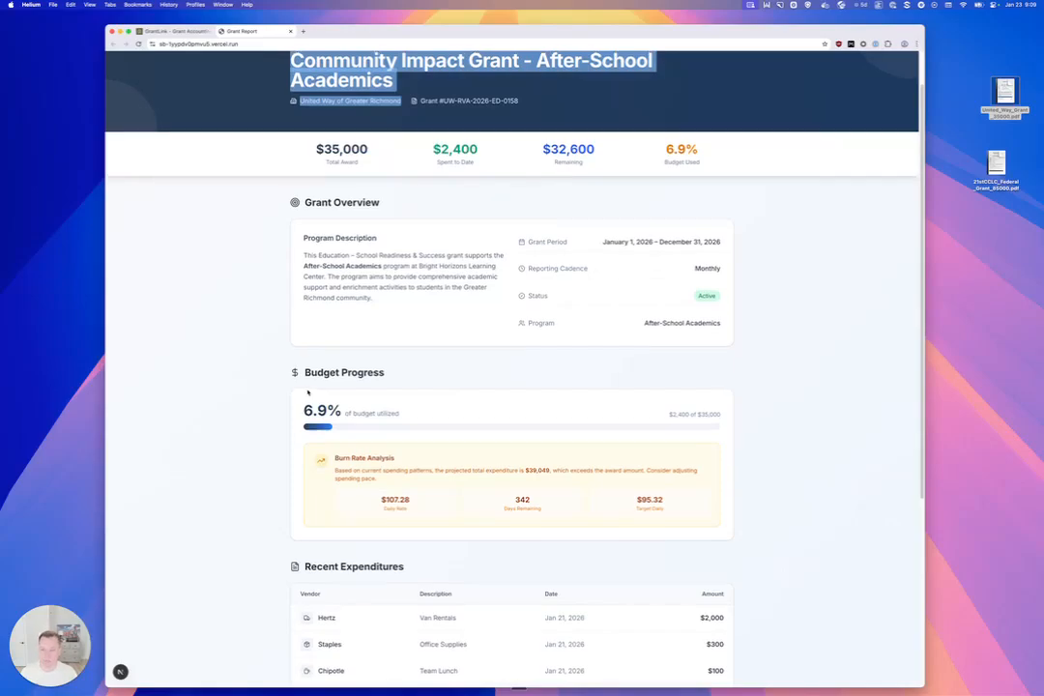
{"action": "scroll", "coordinate": [305, 392], "scroll_direction": "down", "scroll_amount": 5}
{"action": "scroll", "coordinate": [257, 394], "scroll_direction": "down", "scroll_amount": 1}
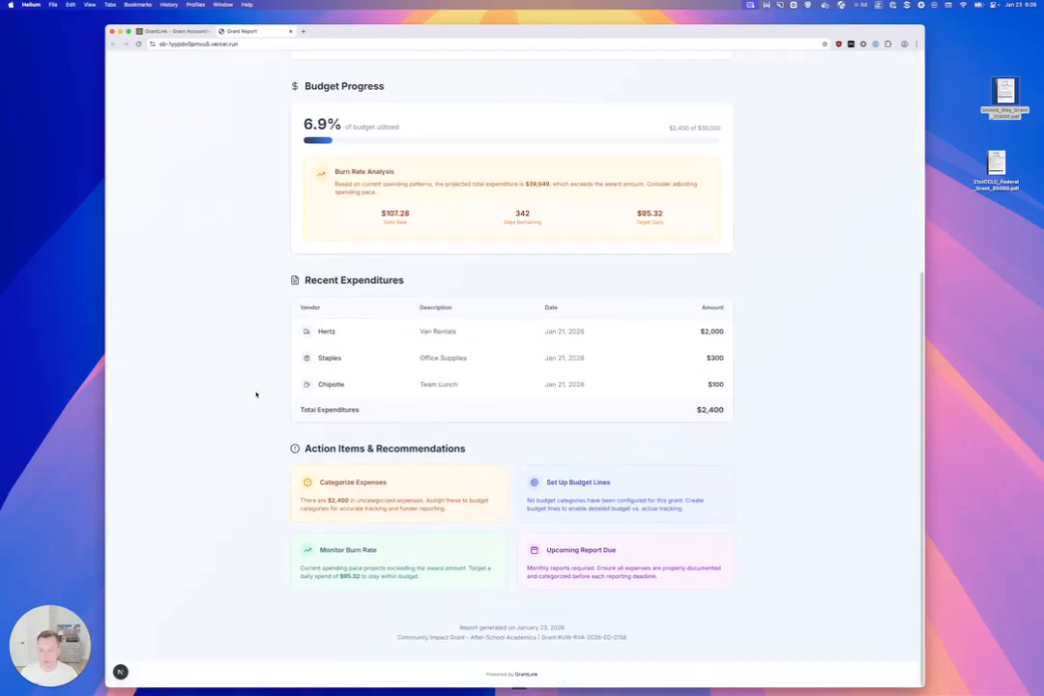
{"action": "scroll", "coordinate": [254, 399], "scroll_direction": "up", "scroll_amount": 7}
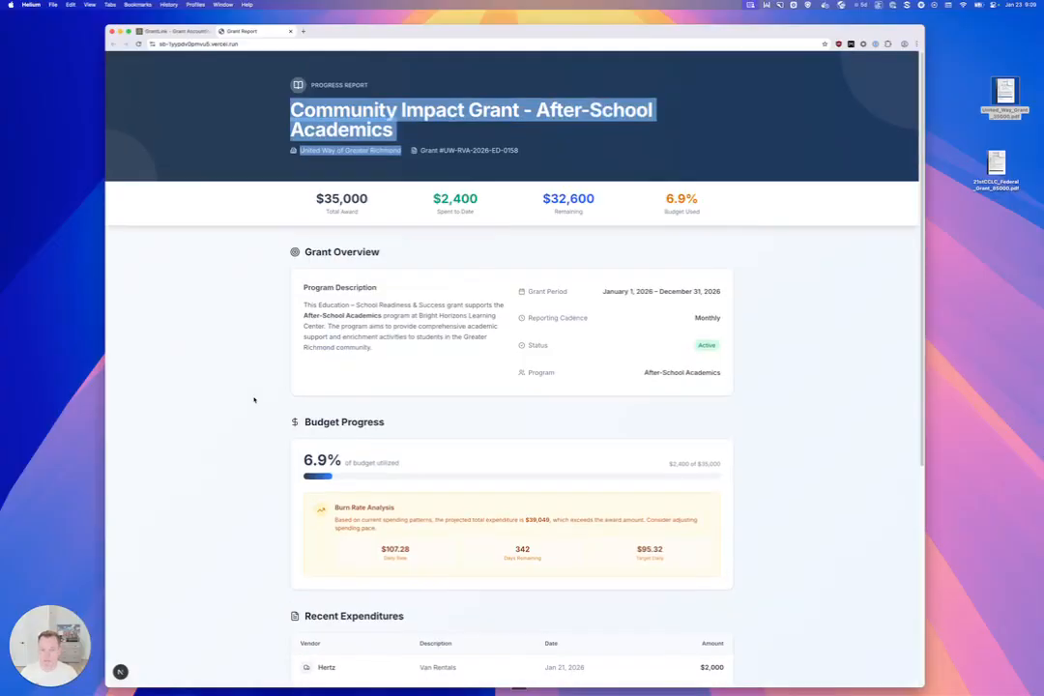
{"action": "left_click", "coordinate": [254, 400]}
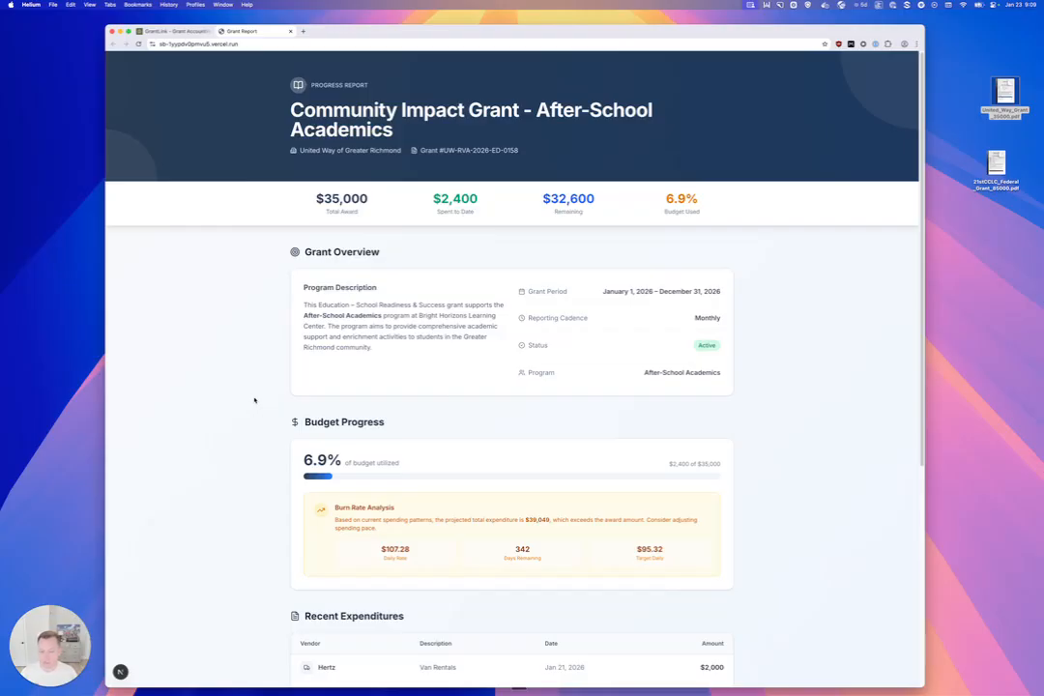
{"action": "scroll", "coordinate": [334, 404], "scroll_direction": "down", "scroll_amount": 1}
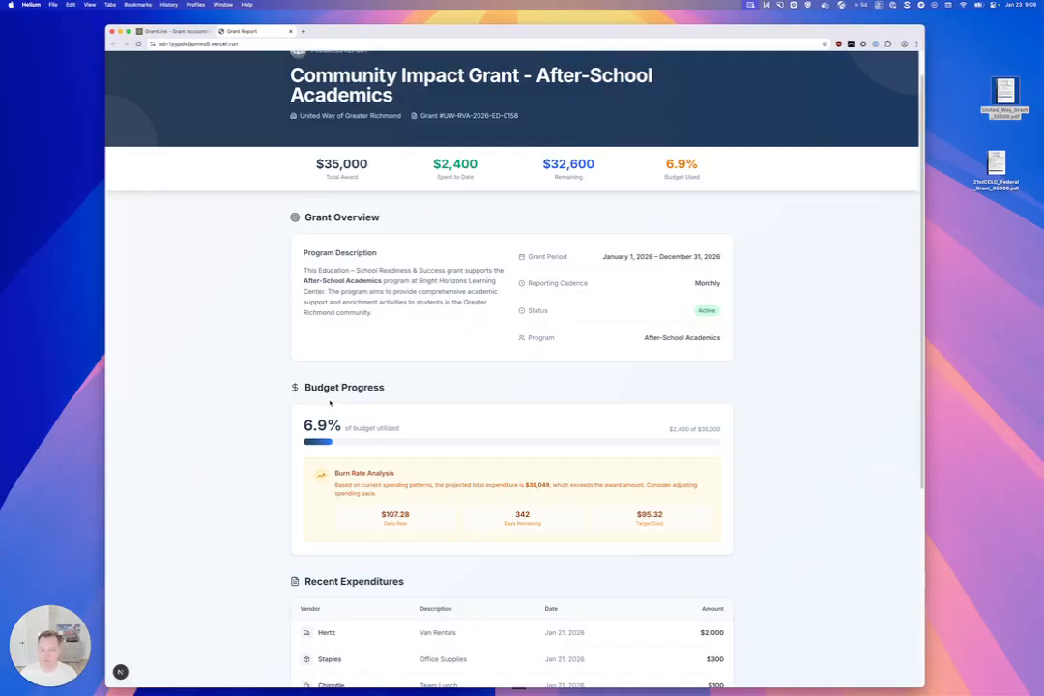
{"action": "scroll", "coordinate": [284, 340], "scroll_direction": "up", "scroll_amount": 1}
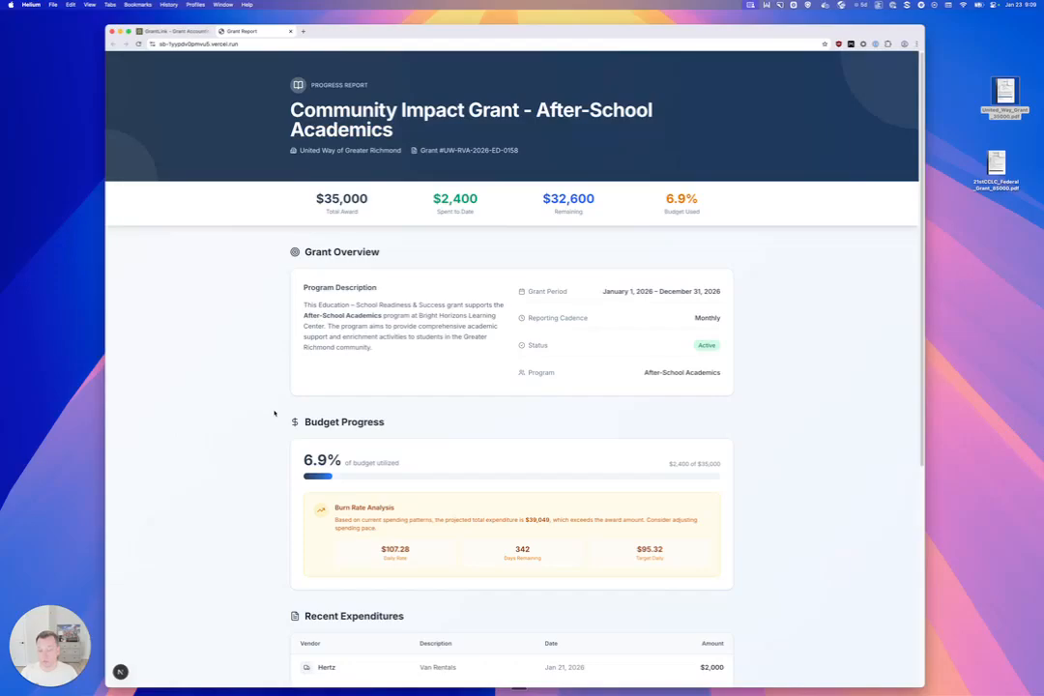
{"action": "scroll", "coordinate": [274, 413], "scroll_direction": "down", "scroll_amount": 5}
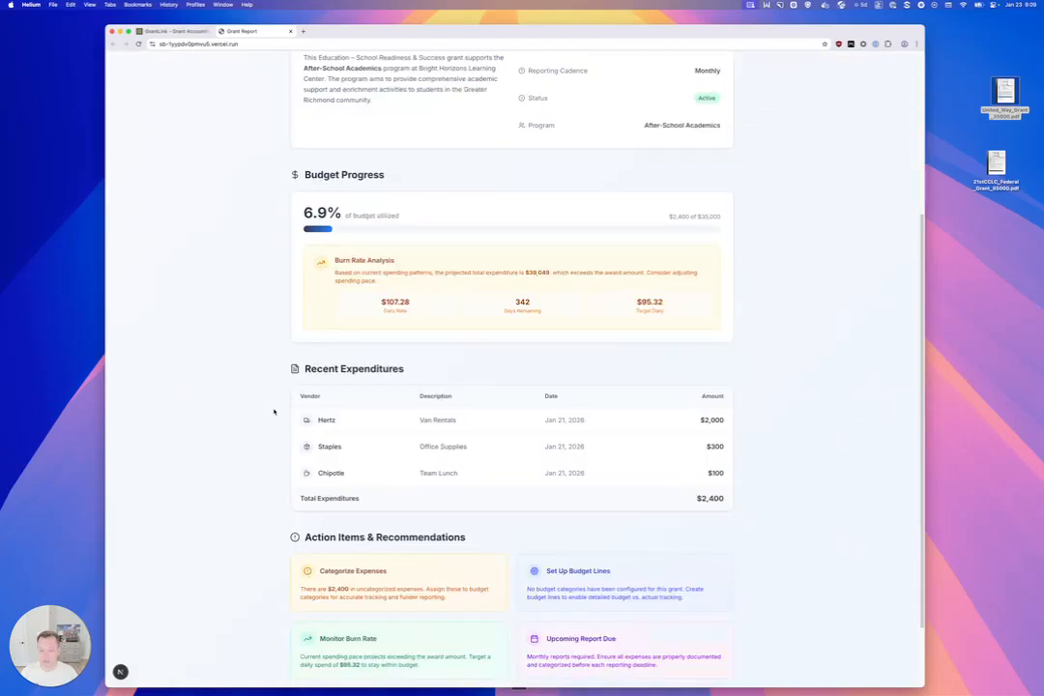
{"action": "scroll", "coordinate": [274, 413], "scroll_direction": "down", "scroll_amount": 2}
{"action": "scroll", "coordinate": [274, 413], "scroll_direction": "up", "scroll_amount": 3}
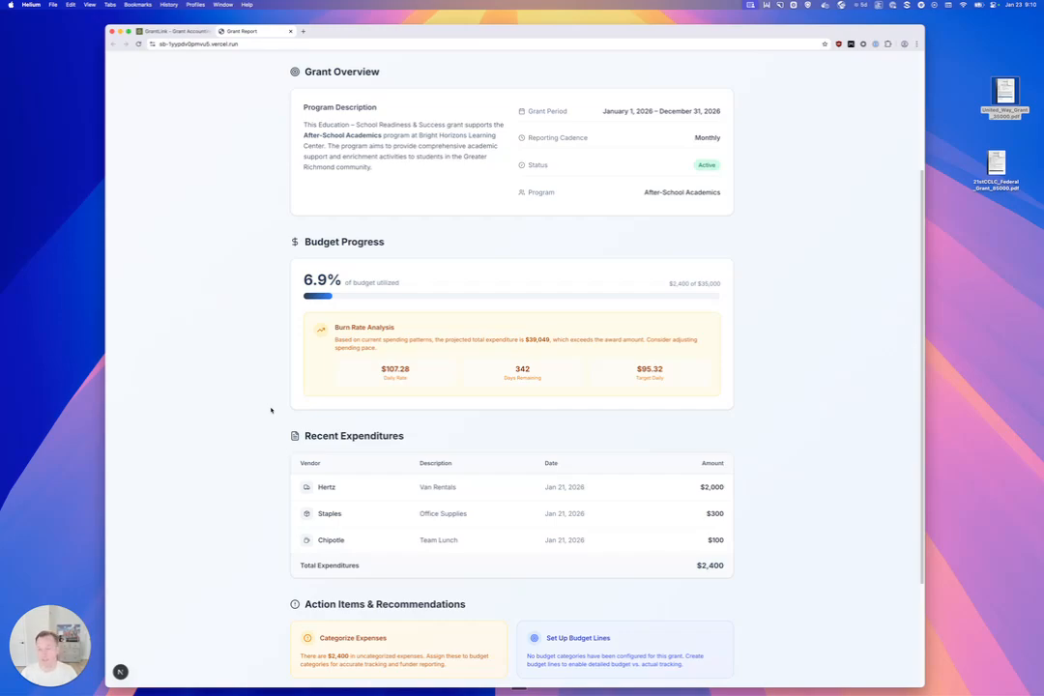
Return to the GrantLink page and open the Dashboard.
{"action": "left_click", "coordinate": [176, 31]}
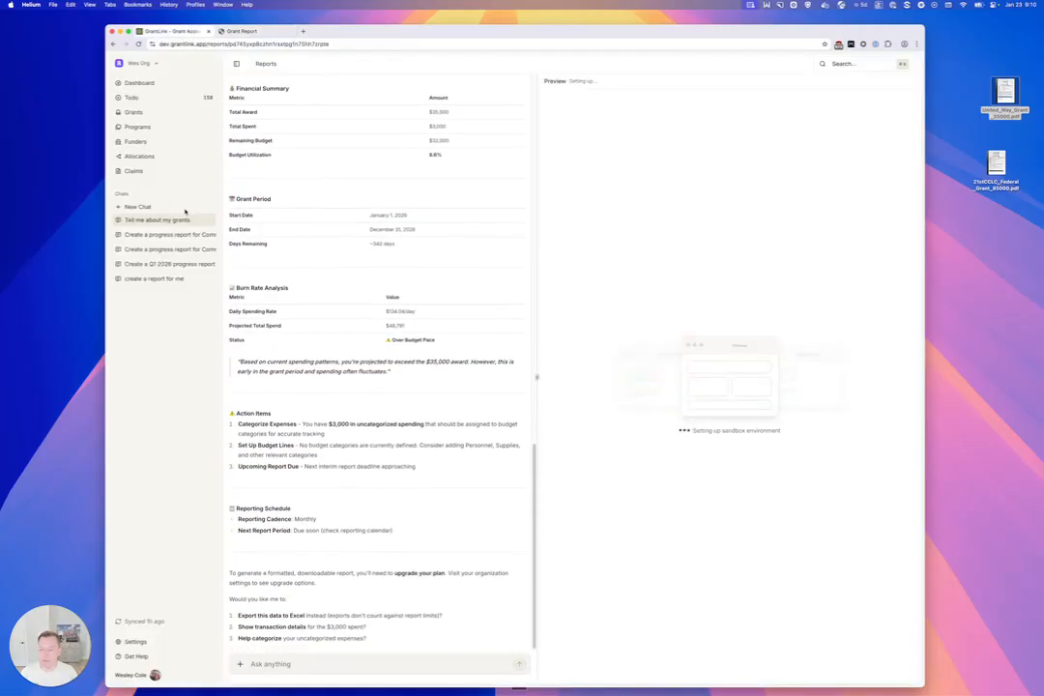
{"action": "left_click", "coordinate": [139, 84]}
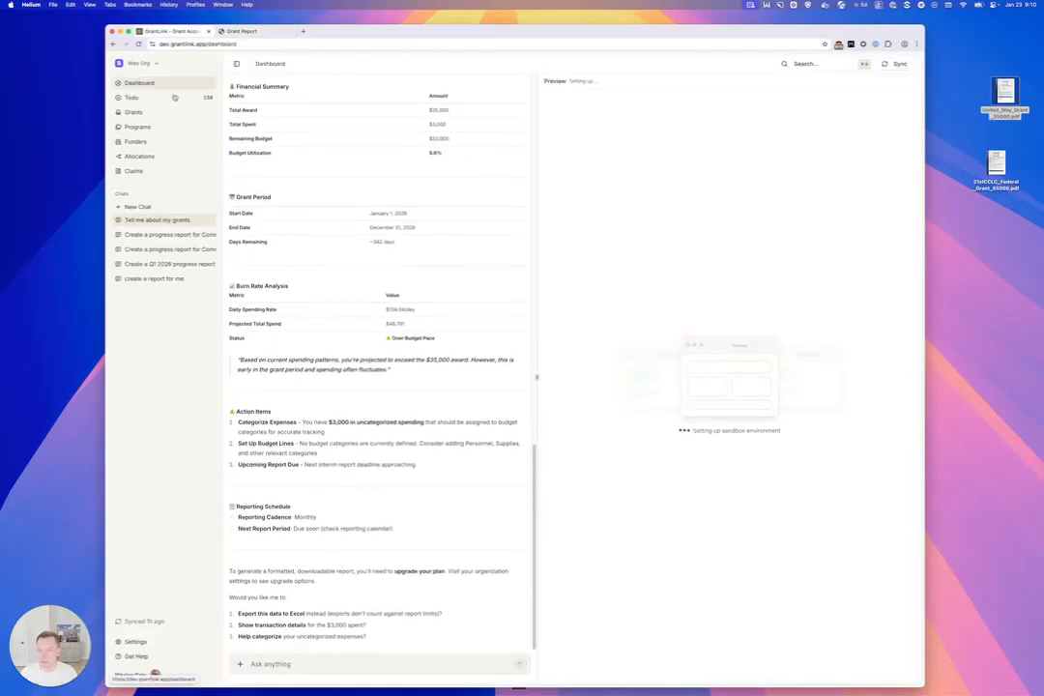